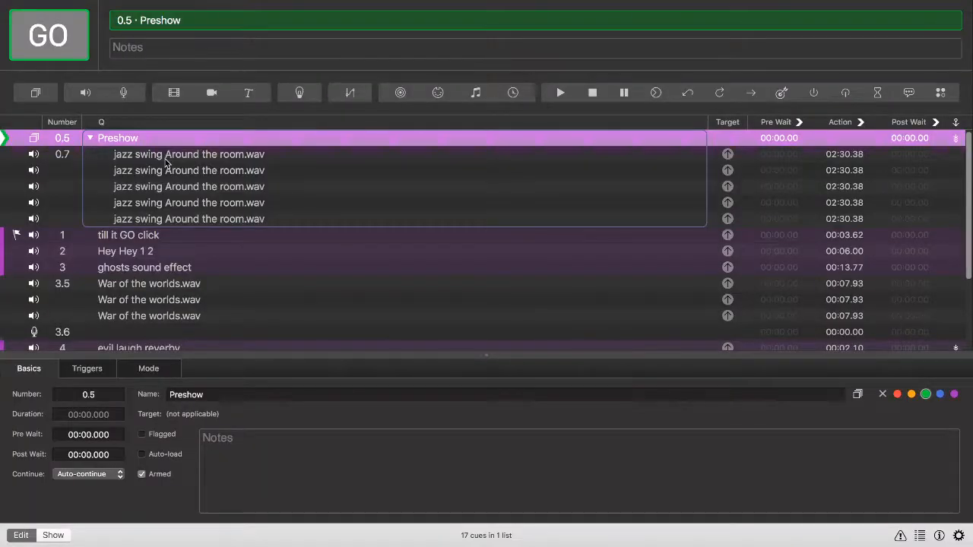
Cut cues 1 through 7, including the unnumbered War of the worlds cues and mic cue 3.6, from the cue list
left_click(185, 237)
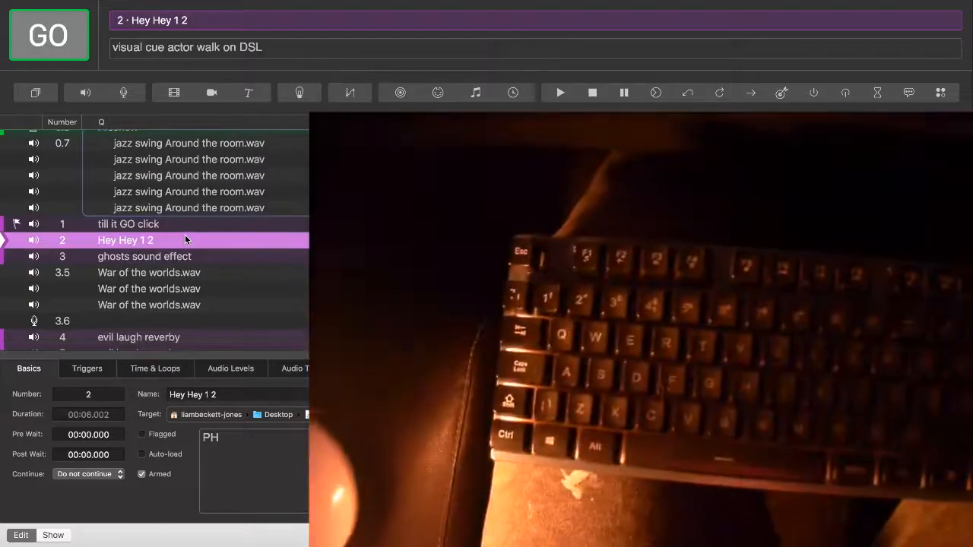
key("Up")
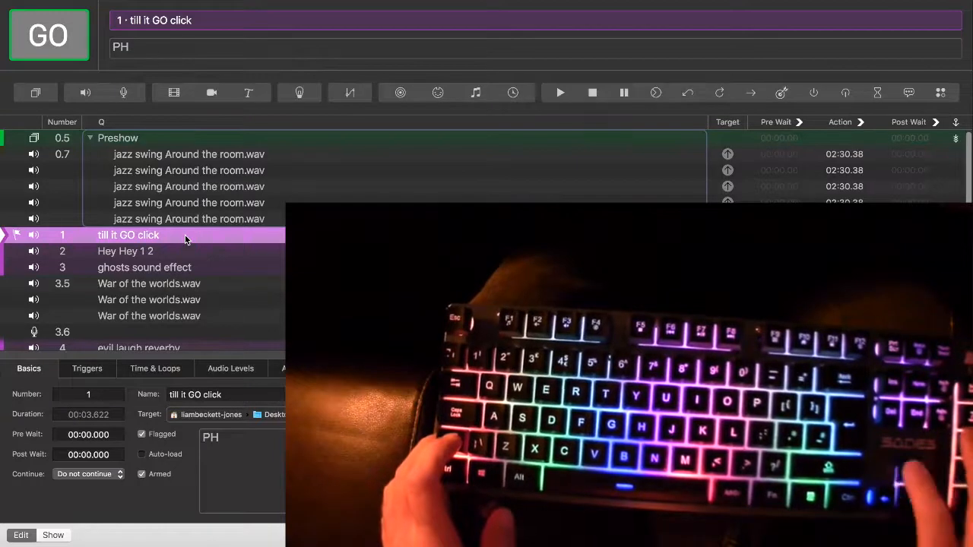
key("shift+Down")
key("shift+Down")
key("shift+Down")
key("shift+Down")
key("shift+Down")
key("shift+Down")
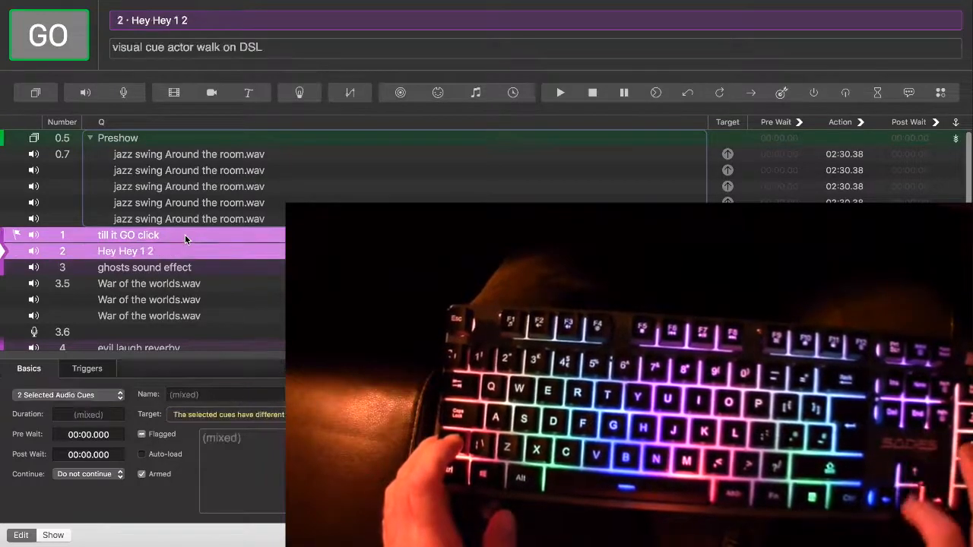
key("shift+Down")
key("shift+Down")
key("shift+Down")
key("shift+Down")
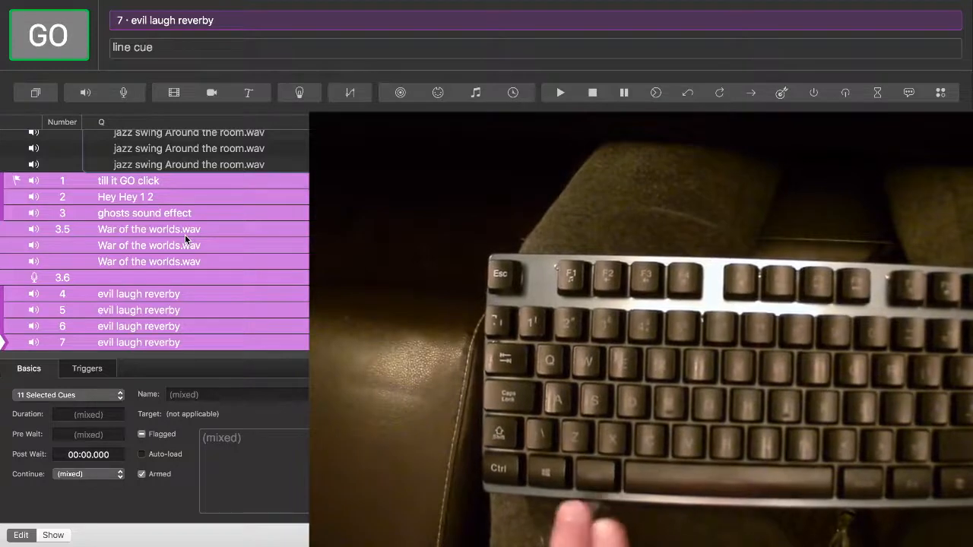
key("super+x")
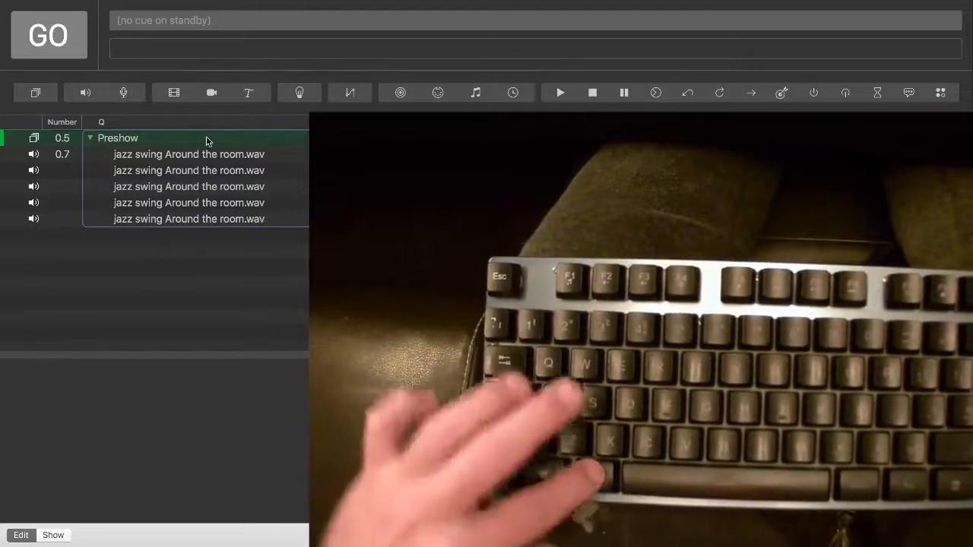
Paste a copy of the last jazz swing cue into the Preshow group and delete that copy
left_click(153, 219)
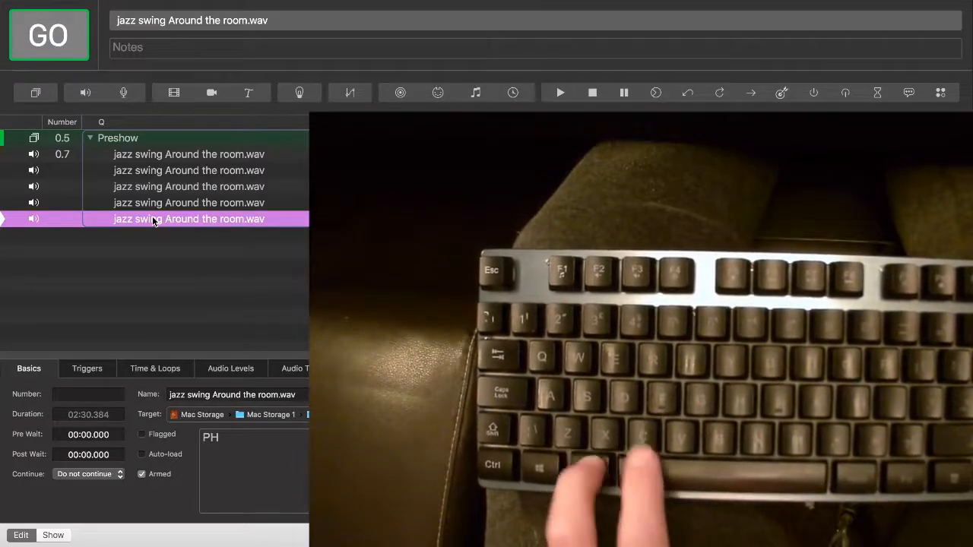
key("super+v")
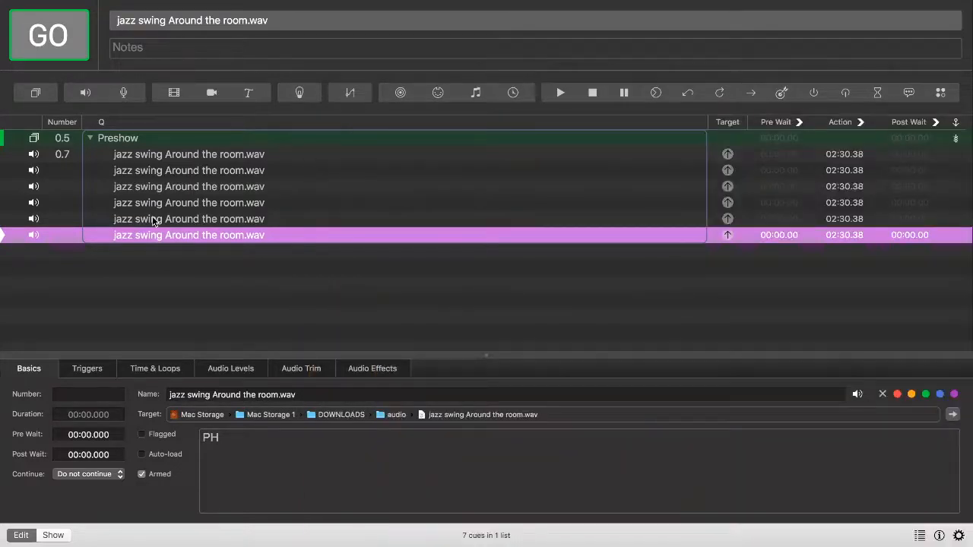
key("Delete")
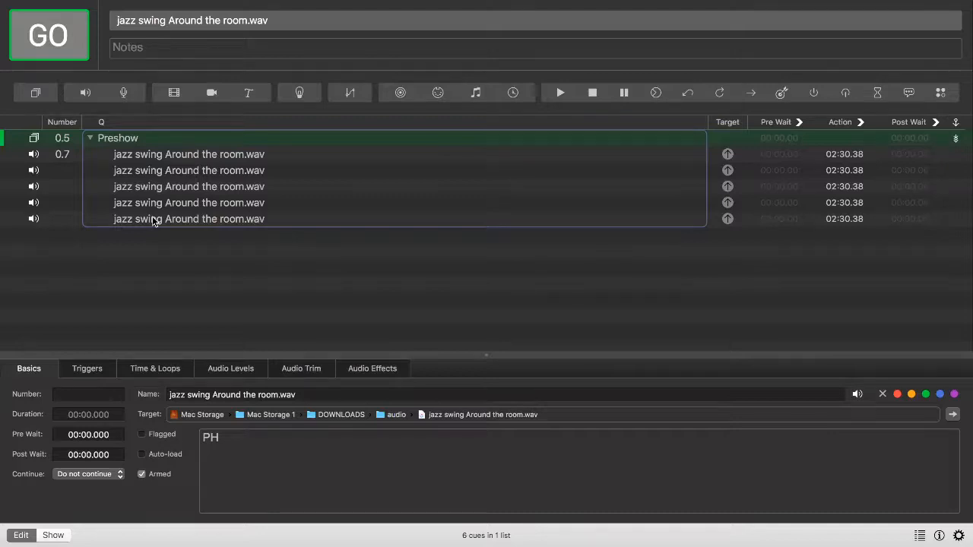
Examine the audio levels of cue 0.7 and its available audio output patches, keeping 1 - DN32-USB
left_click(170, 155)
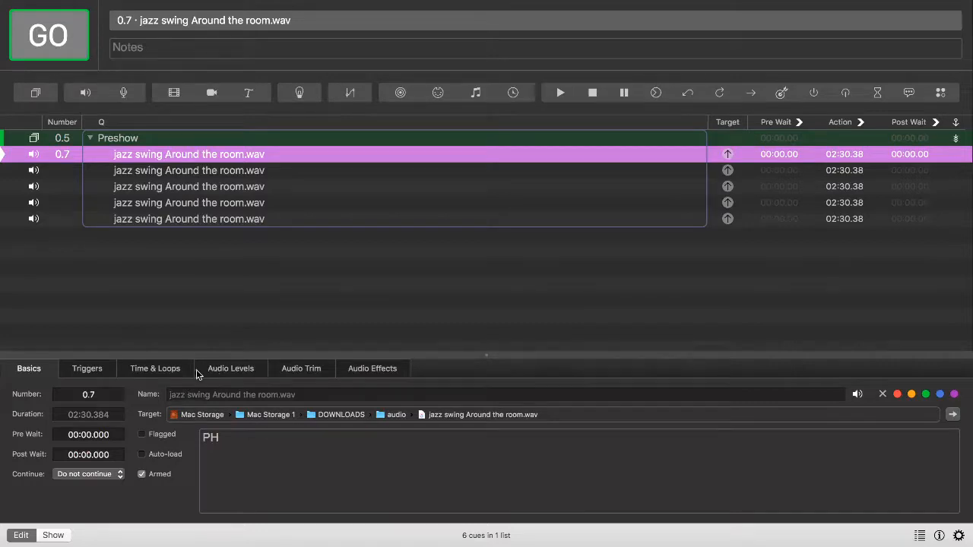
left_click(231, 368)
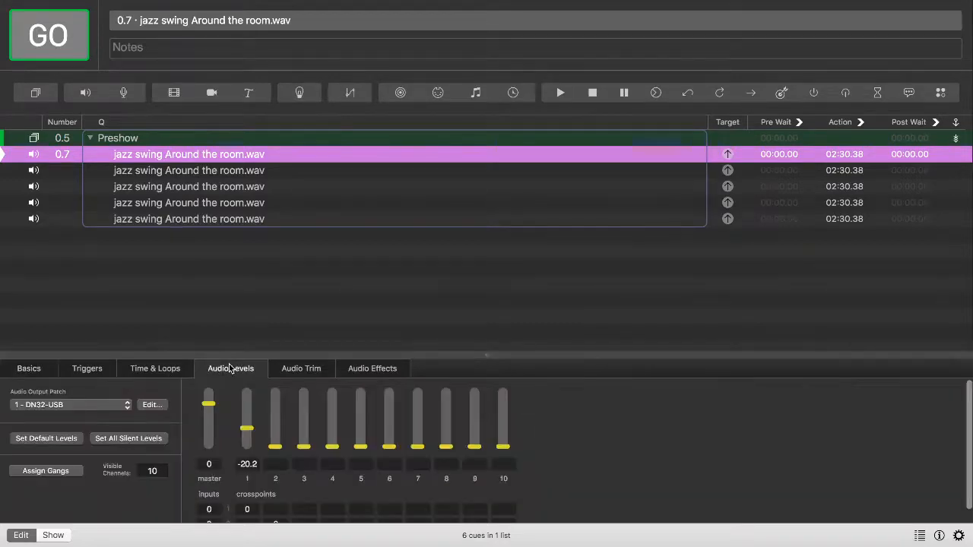
left_click(88, 406)
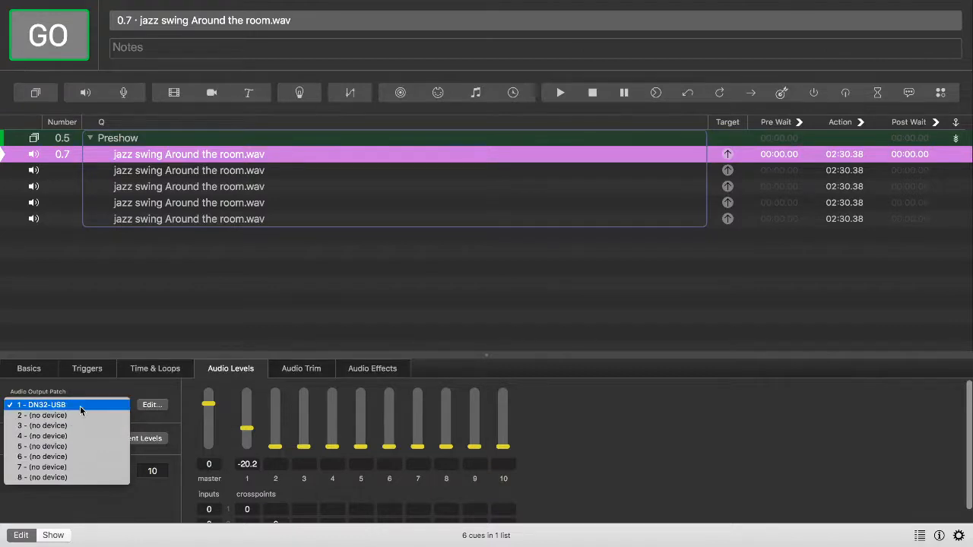
left_click(83, 393)
left_click(70, 406)
left_click(82, 401)
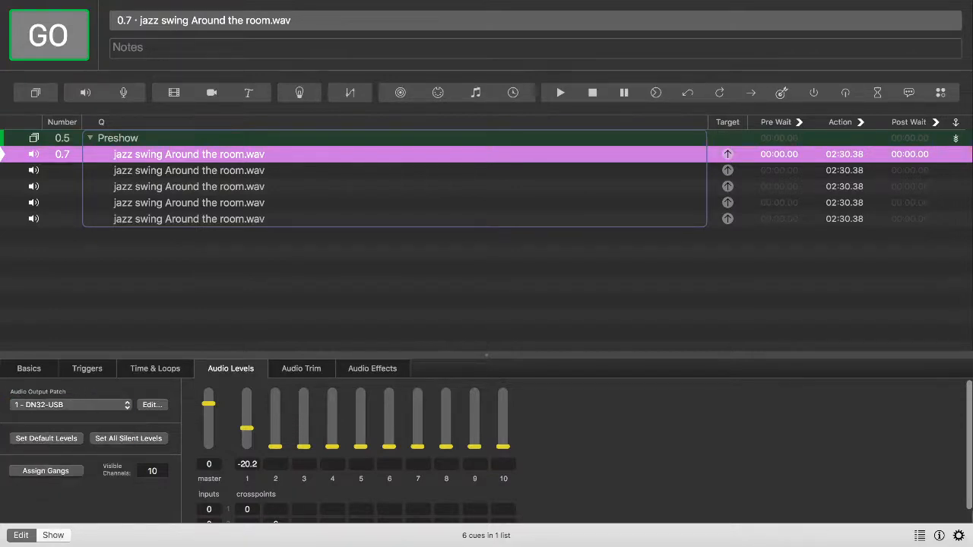
Open the device routing of Audio Patch 1 from the workspace's audio settings
left_click(961, 537)
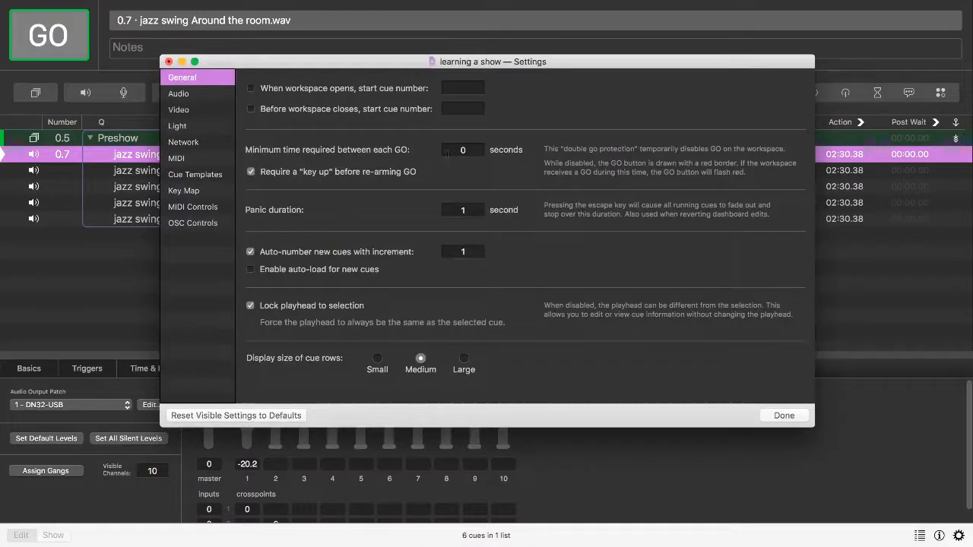
left_click(179, 94)
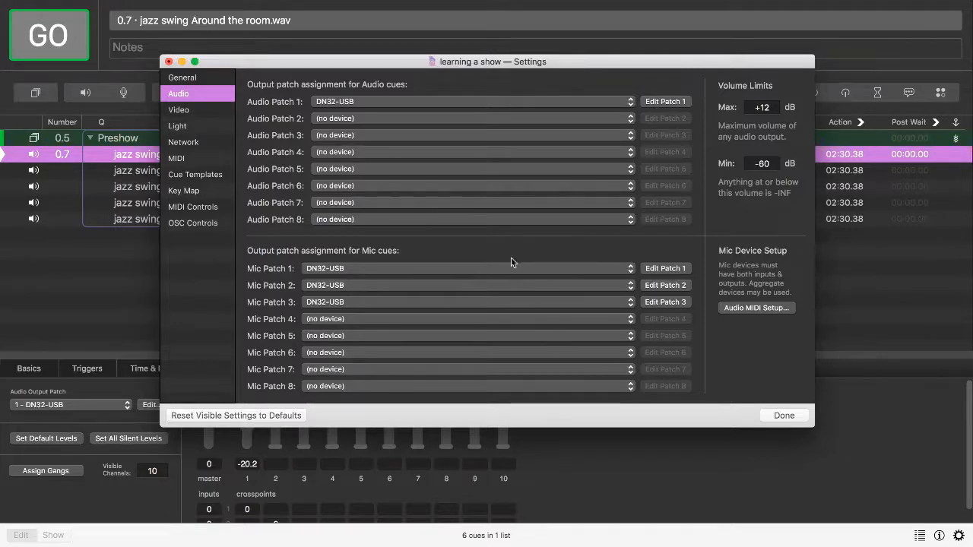
left_click(679, 102)
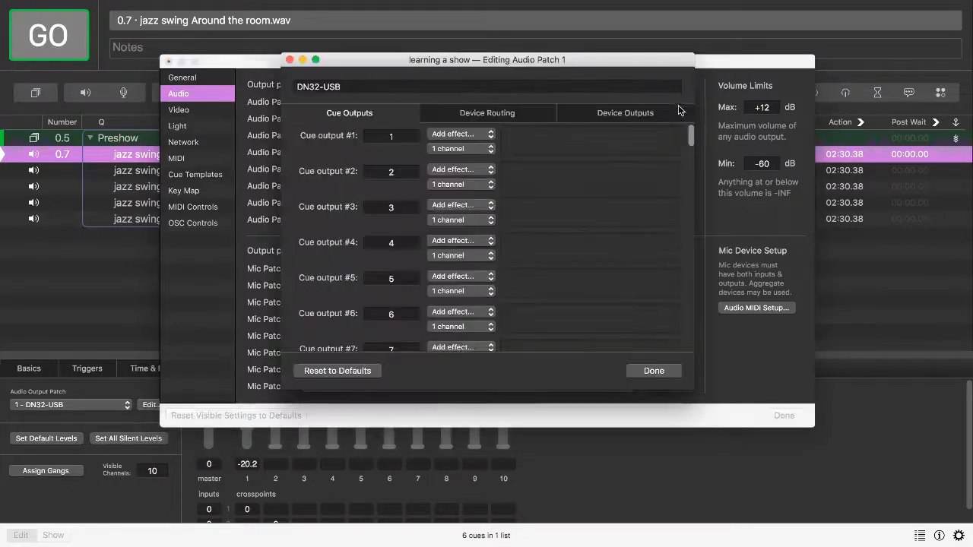
left_click(516, 115)
Set the master level in Audio Patch 1's device routing to -1
left_click(360, 201)
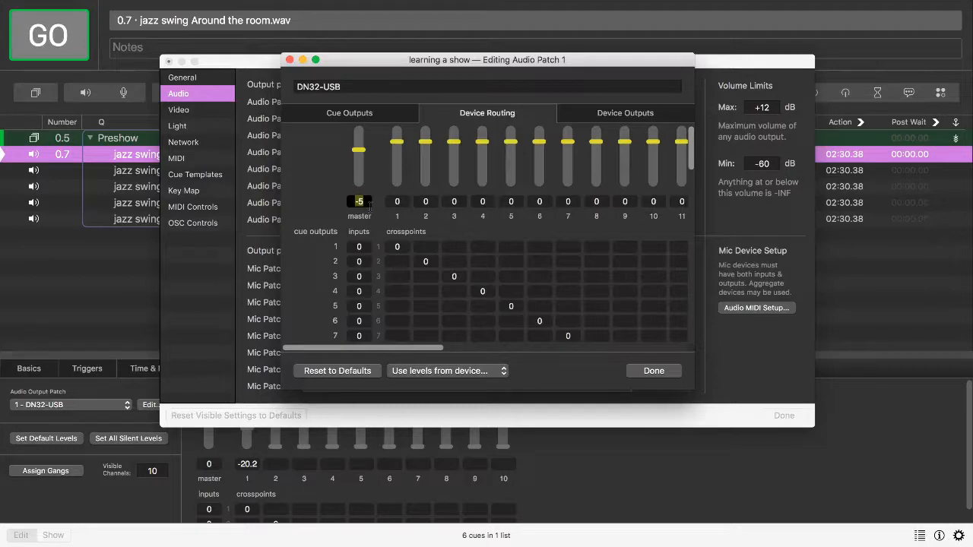
type("-1")
key("Tab")
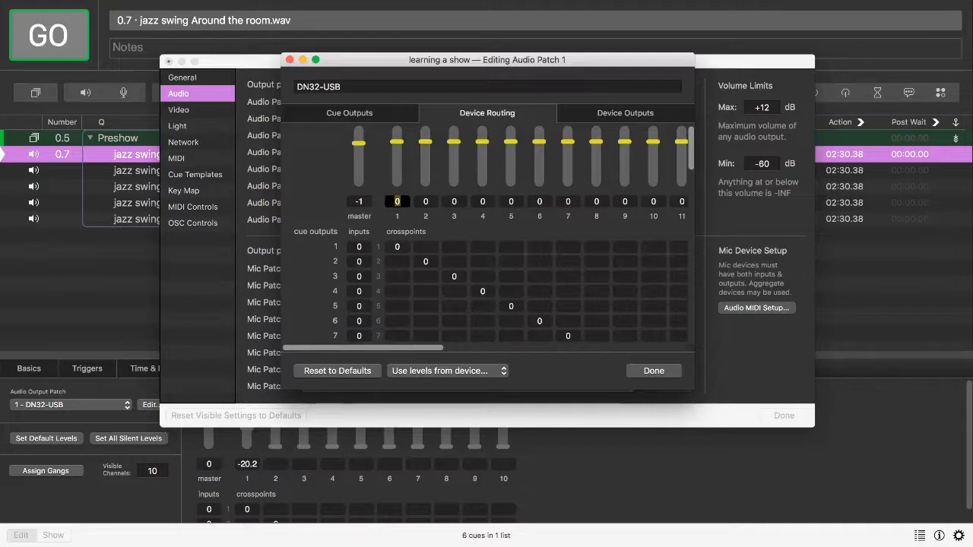
Clear the level of device output 1 and restore it to 0
key("BackSpace")
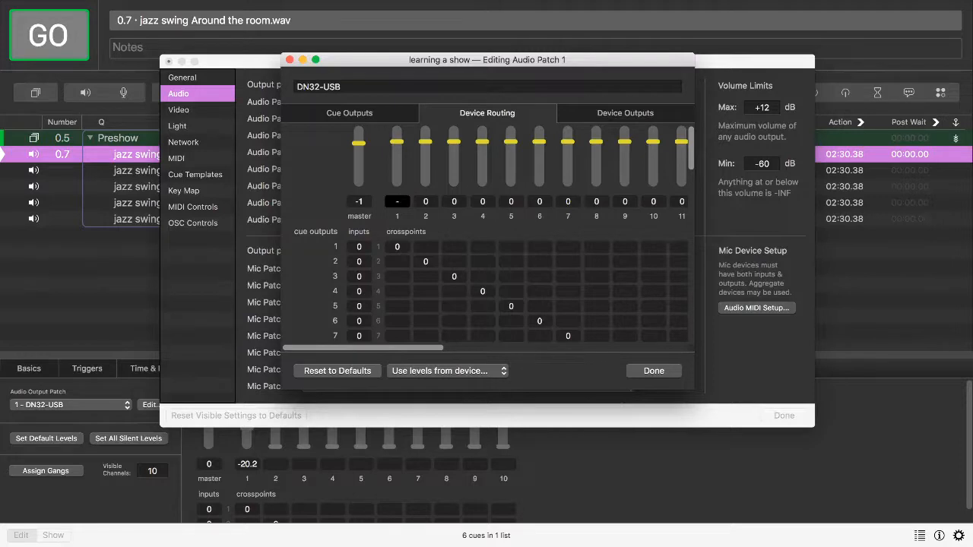
key("Tab")
key("shift+Tab")
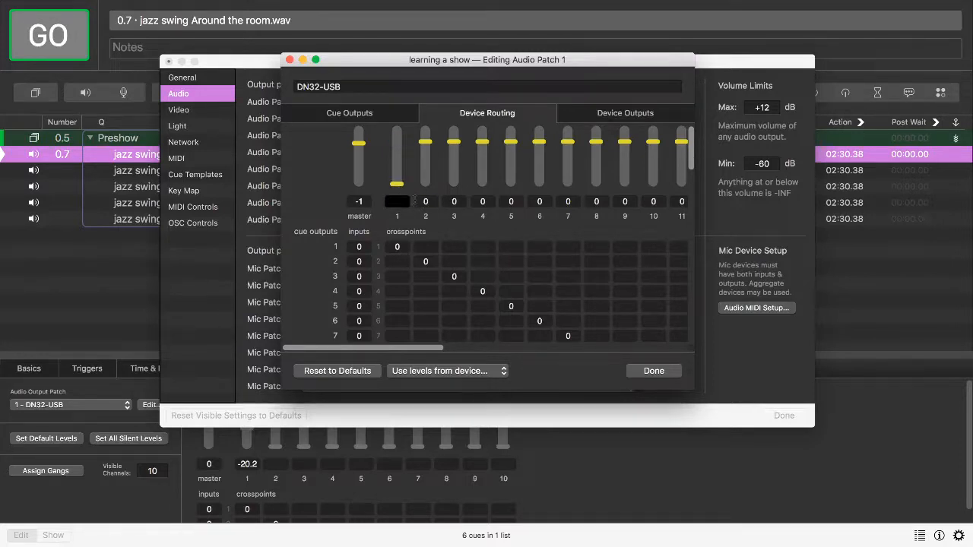
key("Return")
Set the patch's master routing level to 0 and finally to -5
left_click(360, 201)
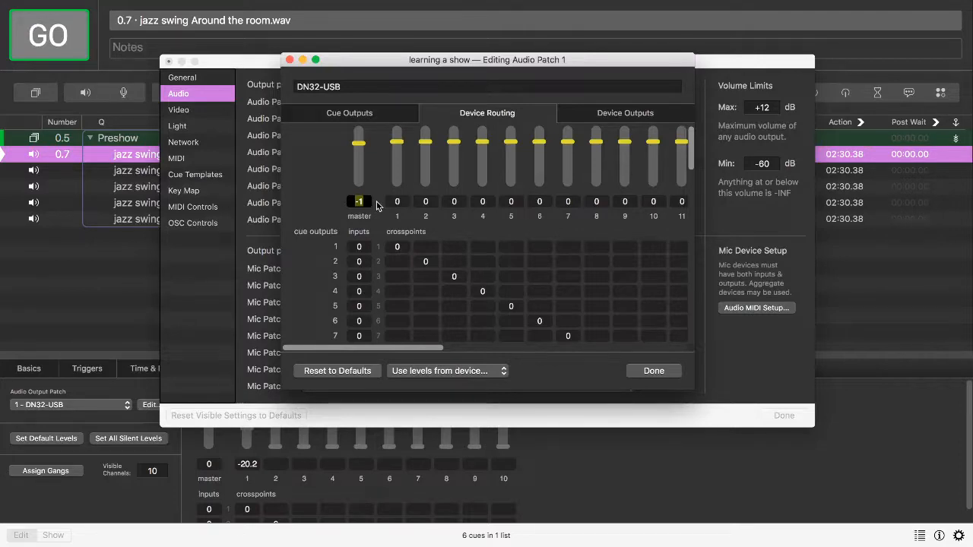
key("BackSpace")
type("0")
key("Return")
type("-5")
key("Return")
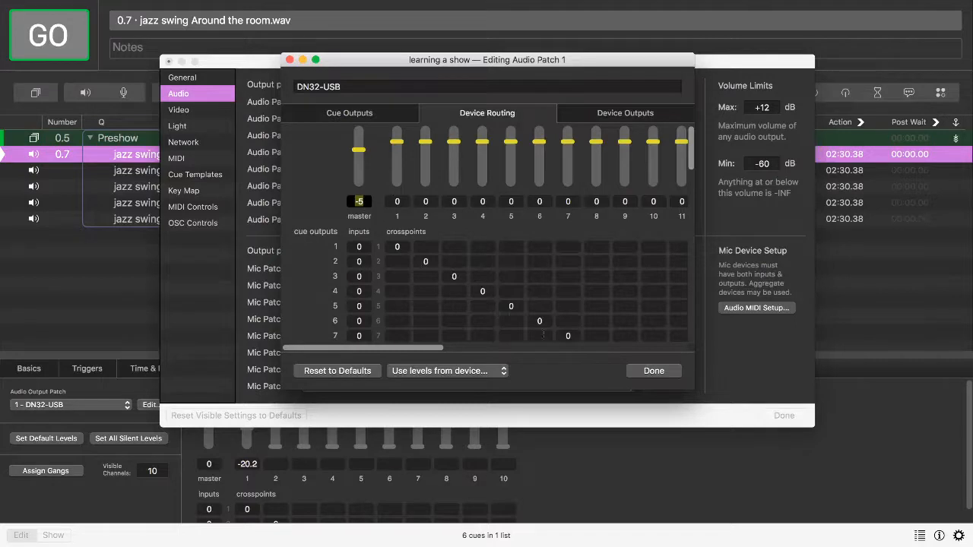
Review the crosspoint grid of Audio Patch 1, then close the patch editor and the workspace settings
left_click_drag(693, 142, 694, 174)
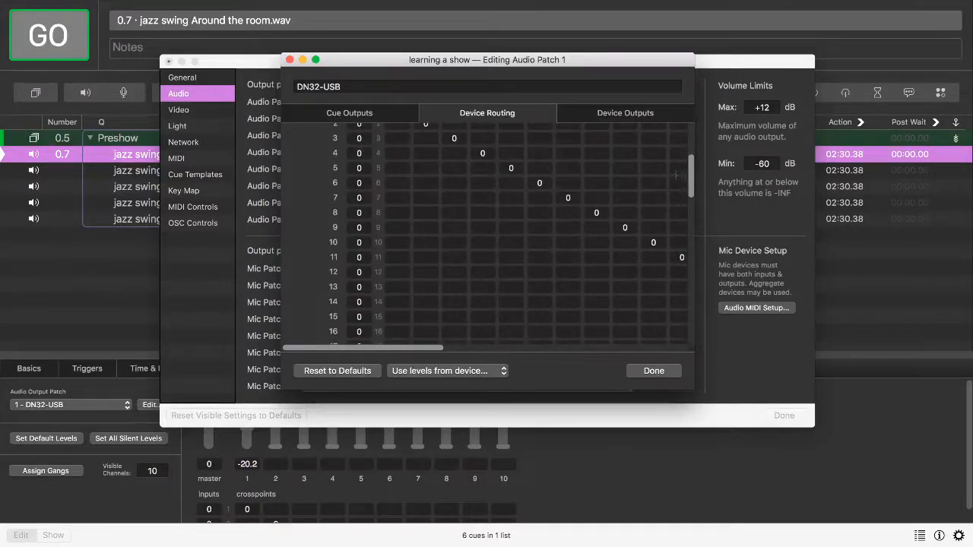
scroll(690, 177, "up", 5)
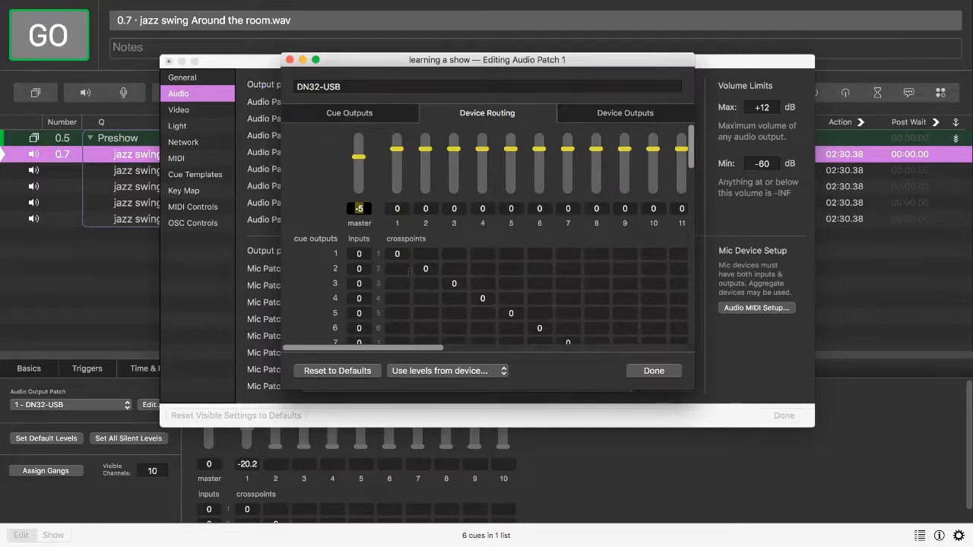
left_click(652, 371)
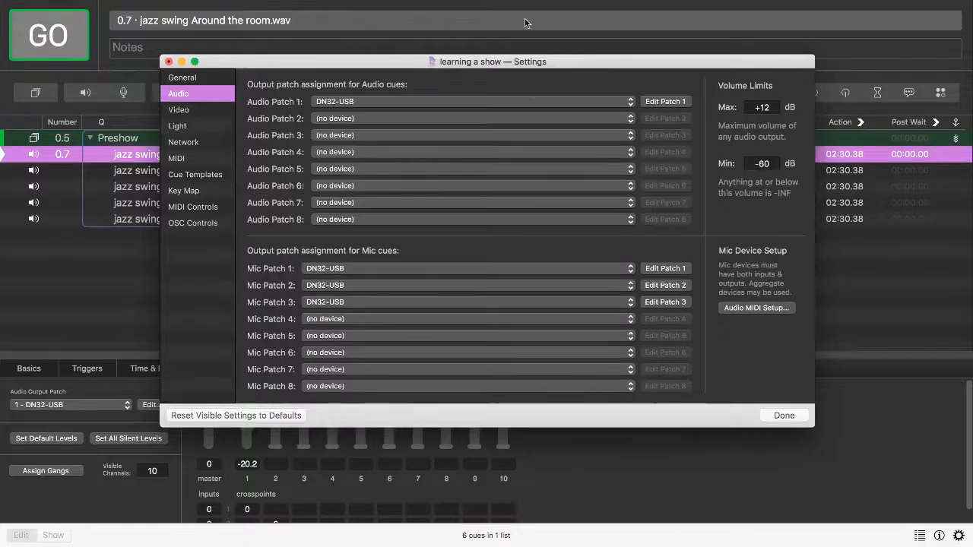
left_click(780, 415)
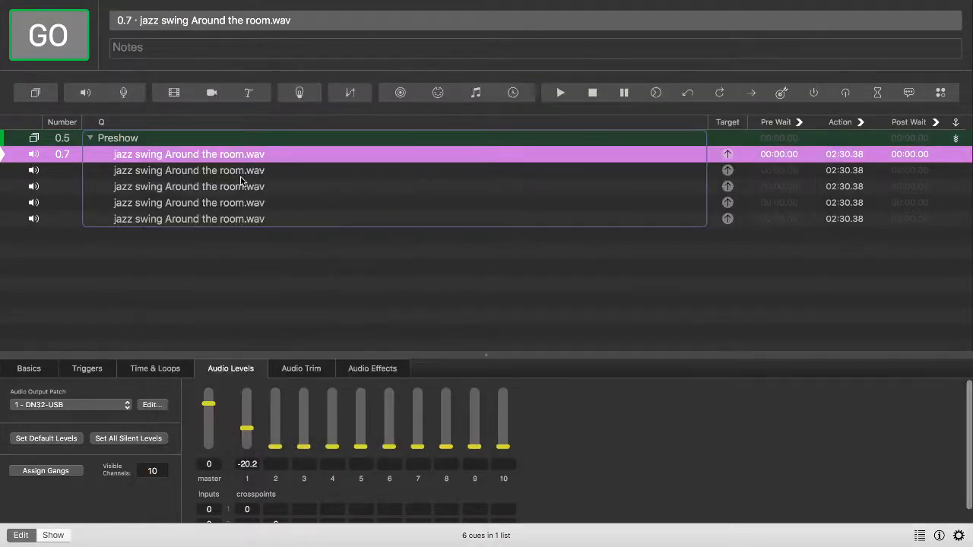
Compare the audio levels of the individual jazz swing cues in the Preshow group
left_click(242, 173)
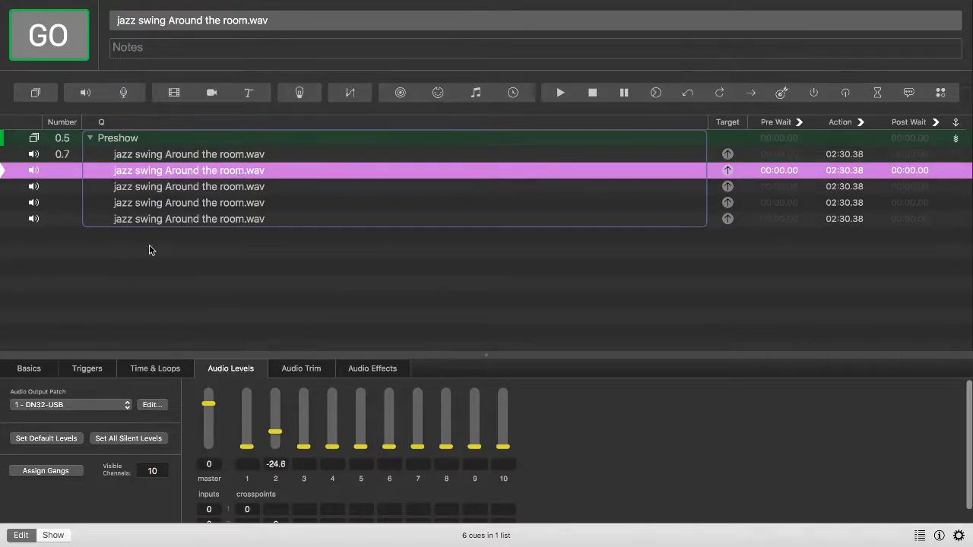
key("Down")
key("Down")
key("Up")
key("Up")
key("Up")
key("Down")
key("Down")
key("Up")
key("Down")
key("Down")
key("Down")
key("Up")
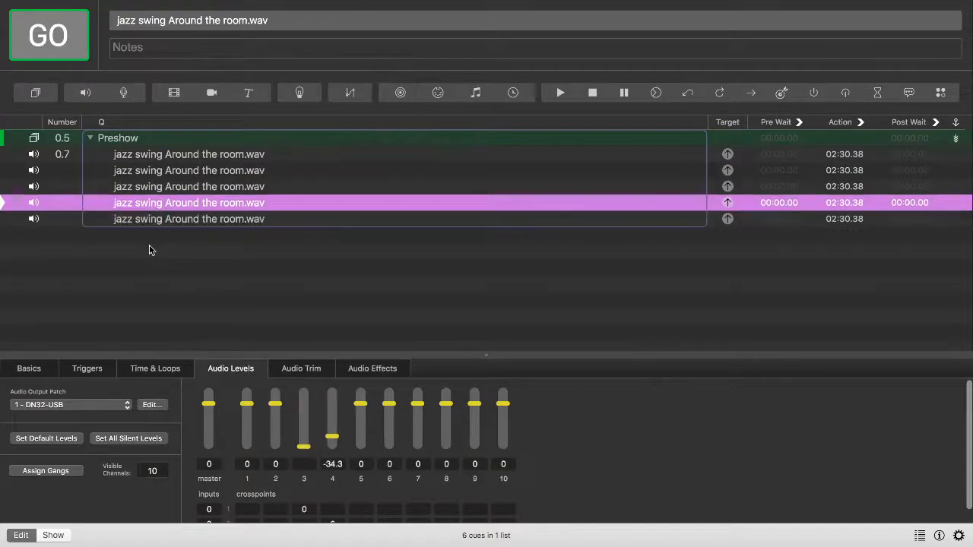
key("Up")
key("Up")
key("Down")
key("Down")
key("Down")
key("Up")
key("Up")
key("Up")
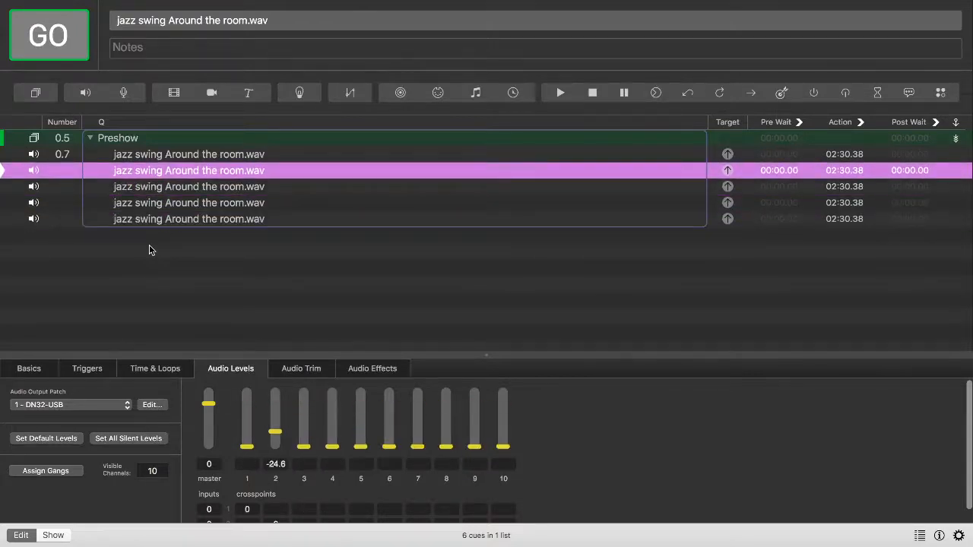
Switch to the Sound settings in System Preferences, review the input devices and select DN32-USB as the output device
mouse_move(4, 417)
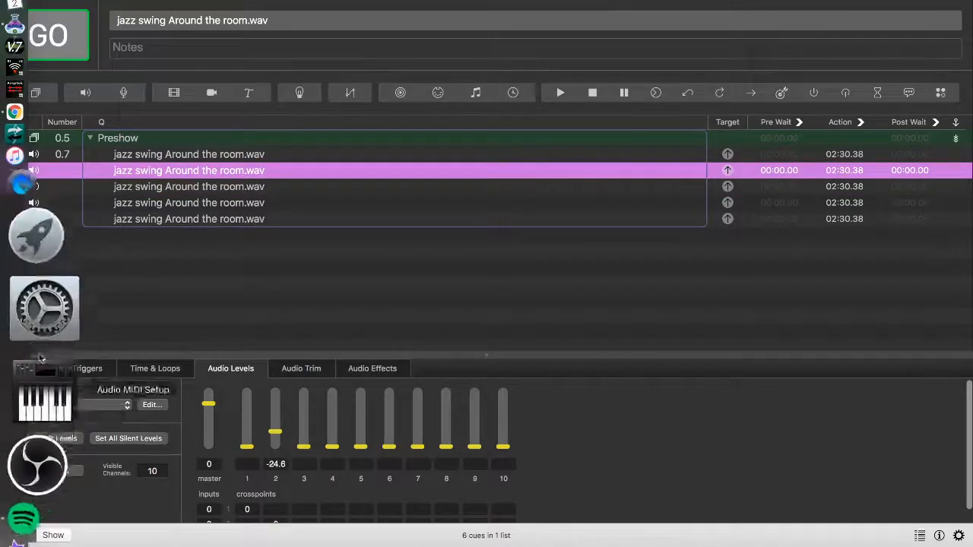
left_click(46, 315)
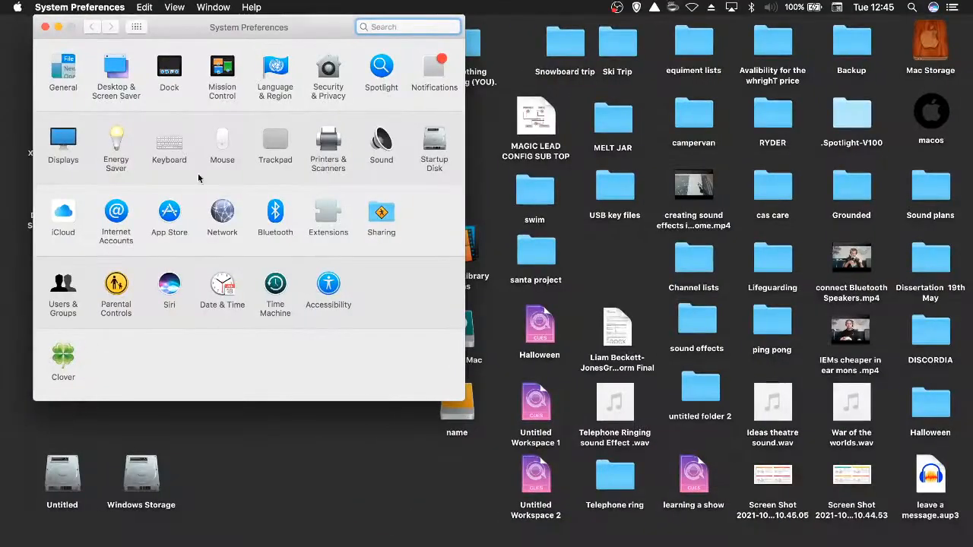
left_click(384, 146)
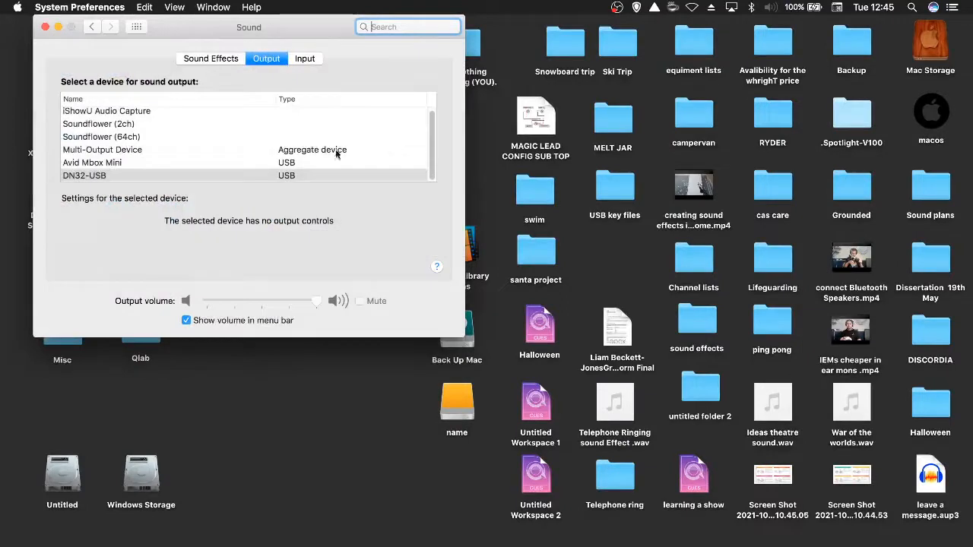
left_click(306, 58)
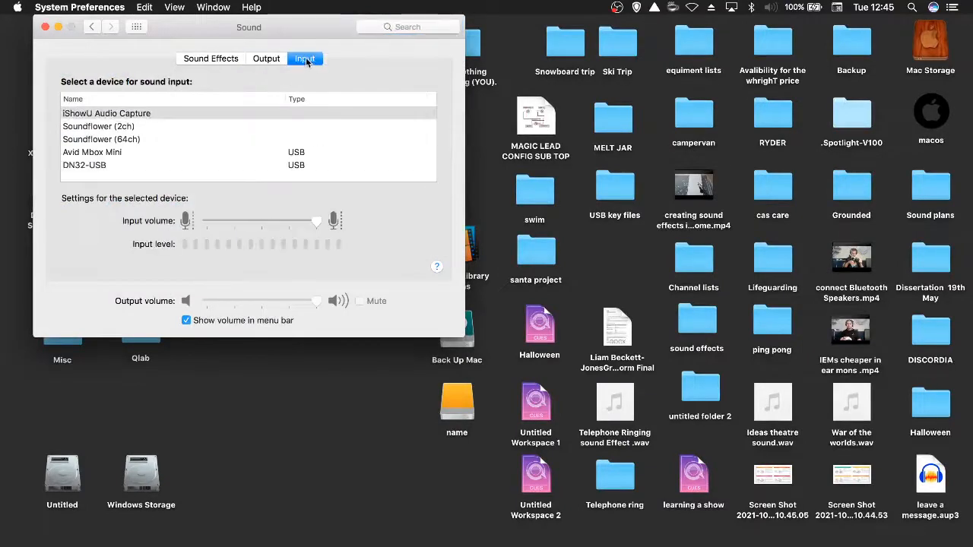
left_click(274, 59)
left_click(118, 175)
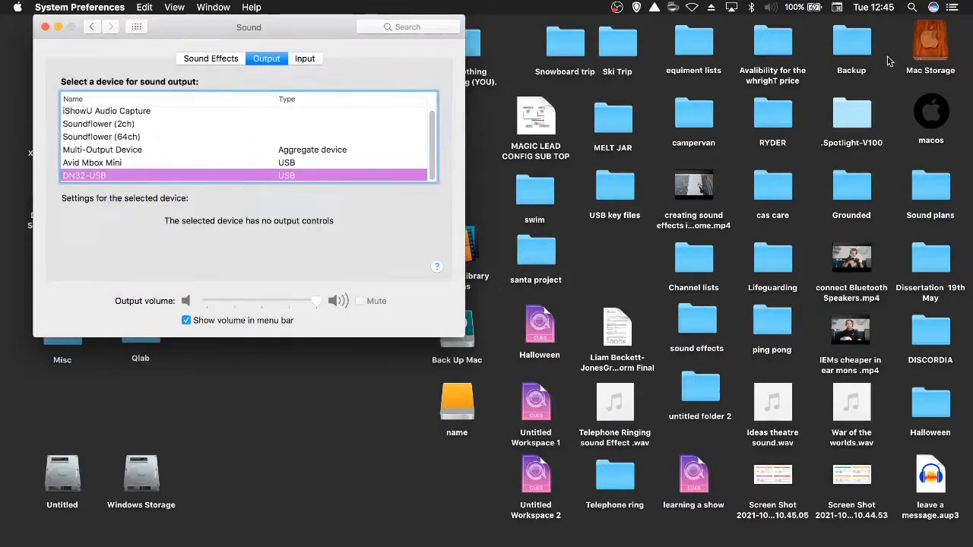
Check the system's quick list of output devices and close System Preferences
left_click(773, 7)
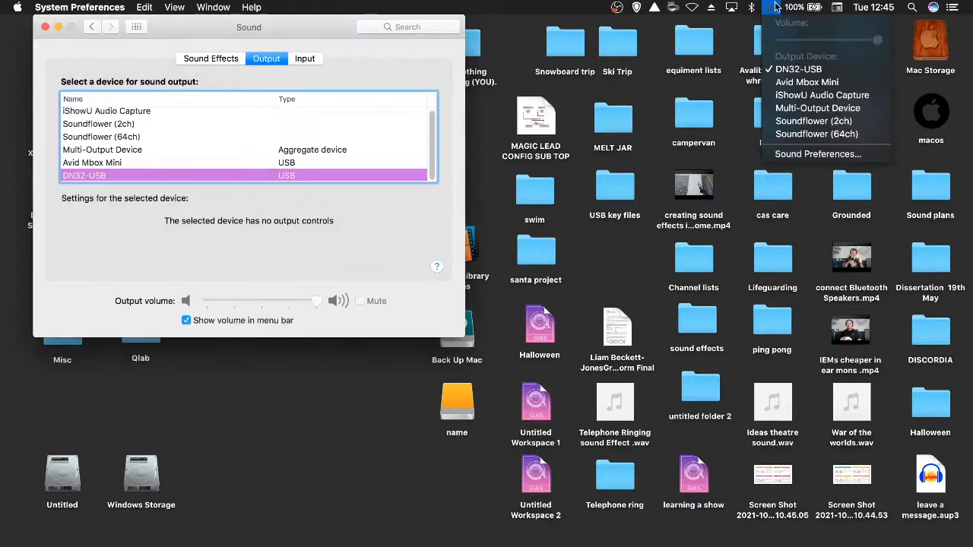
left_click(44, 26)
mouse_move(2, 347)
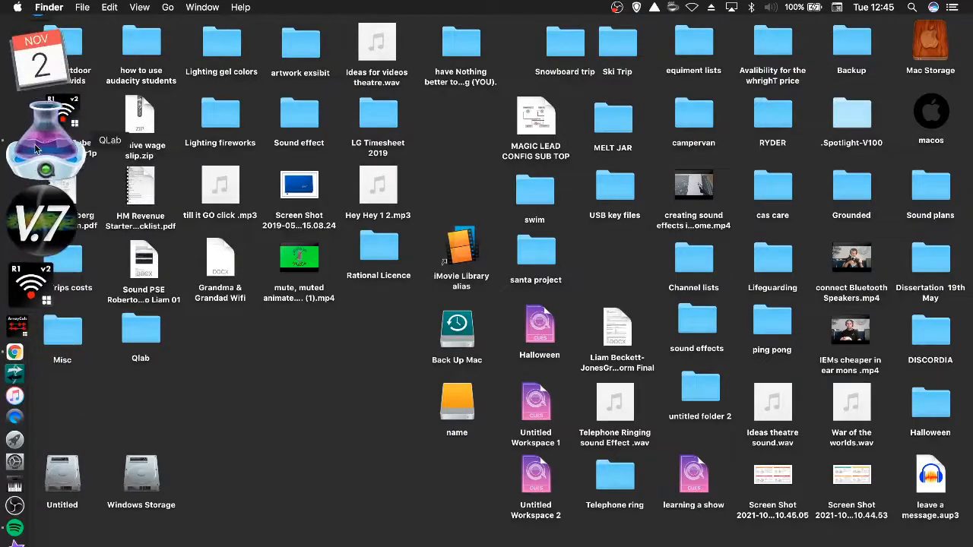
Switch to QLab and compare the output levels of the first two jazz swing cues in the Preshow group
left_click(36, 148)
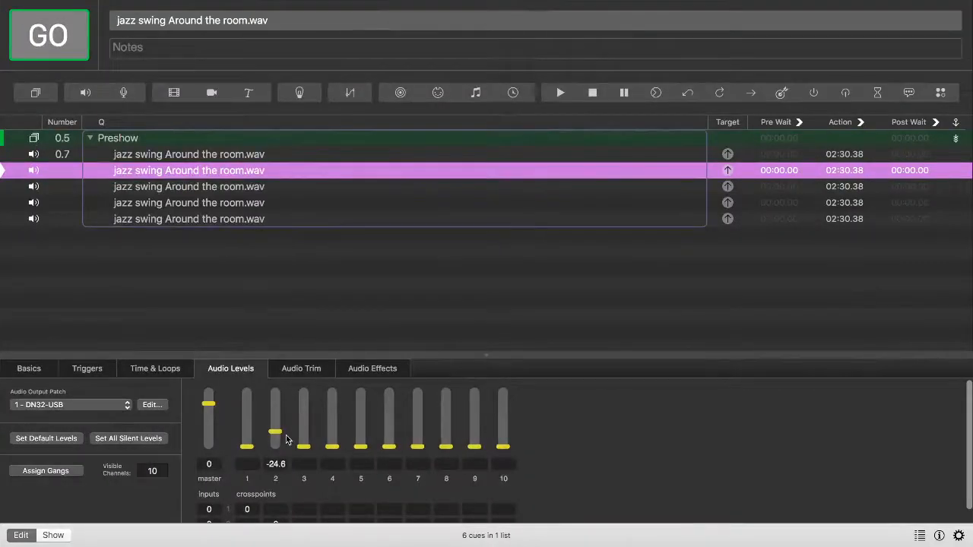
left_click(174, 158)
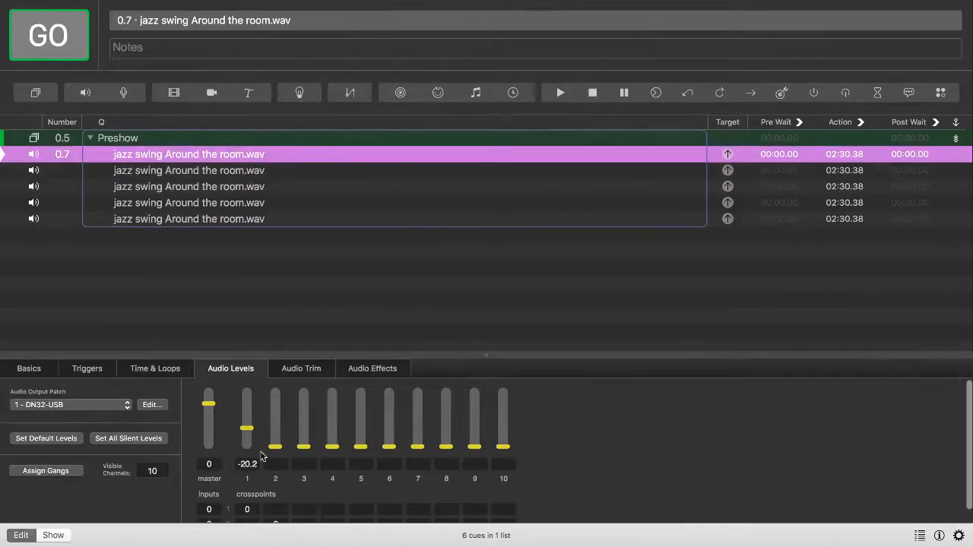
left_click(227, 171)
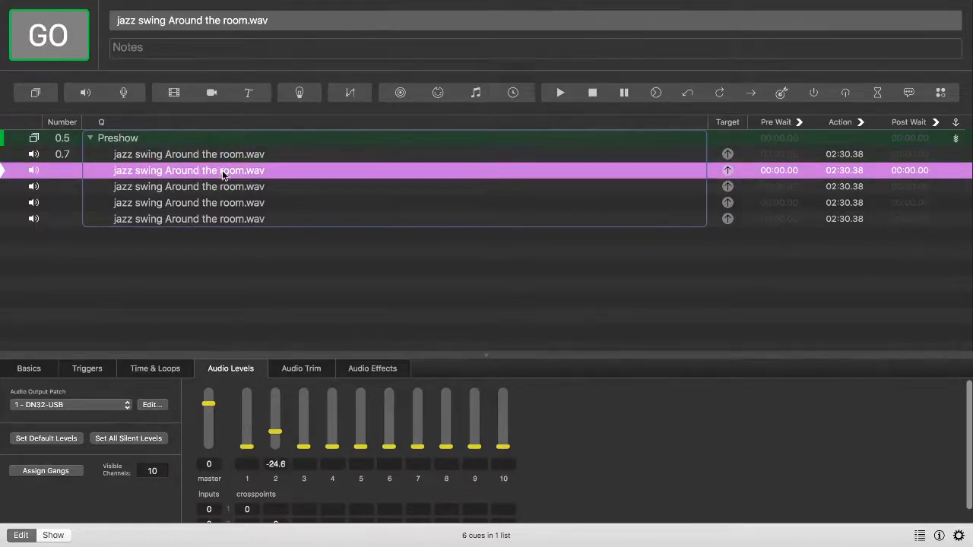
Pull outputs 1, 2 and 5 to 10 of the third jazz swing cue down to silence
left_click(191, 188)
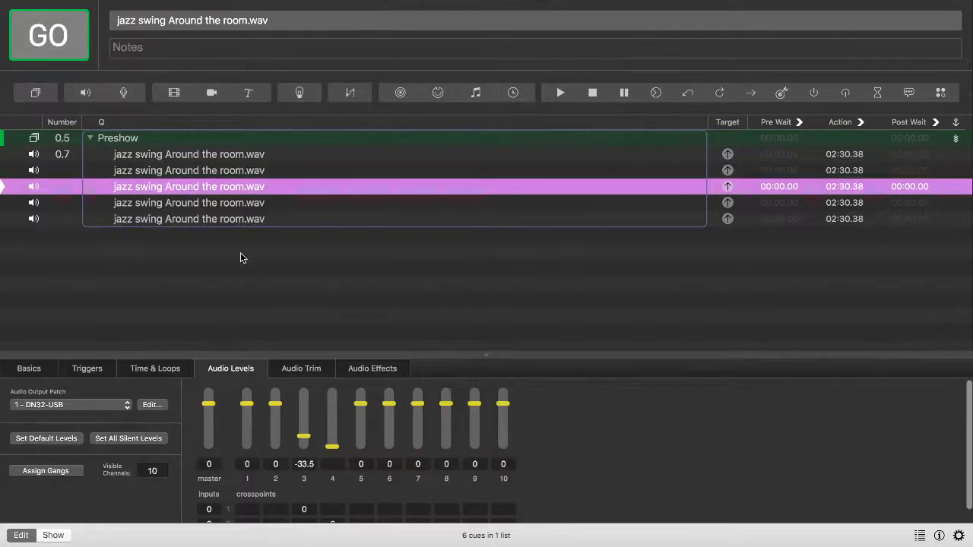
left_click_drag(361, 415, 374, 492)
left_click_drag(393, 418, 402, 483)
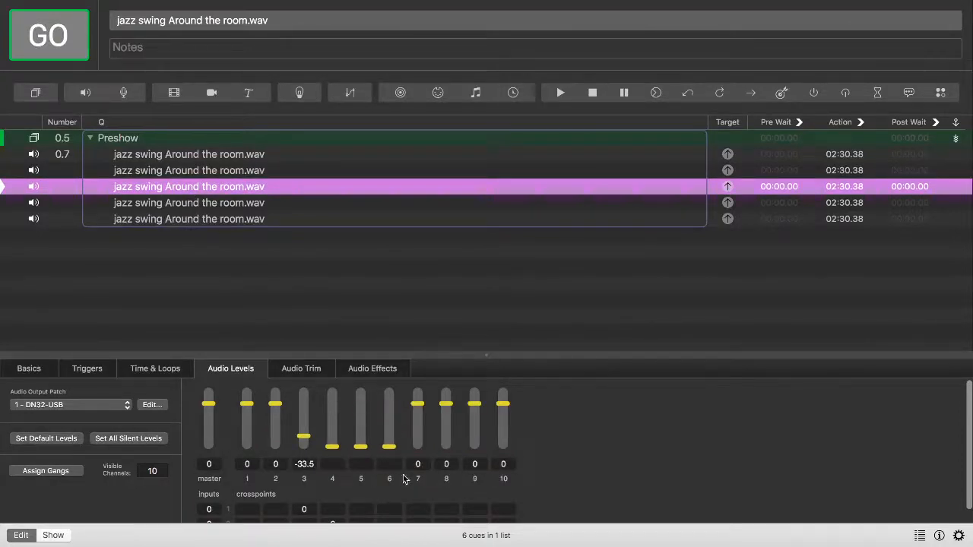
left_click_drag(422, 416, 426, 520)
left_click_drag(449, 413, 448, 498)
left_click_drag(475, 404, 505, 486)
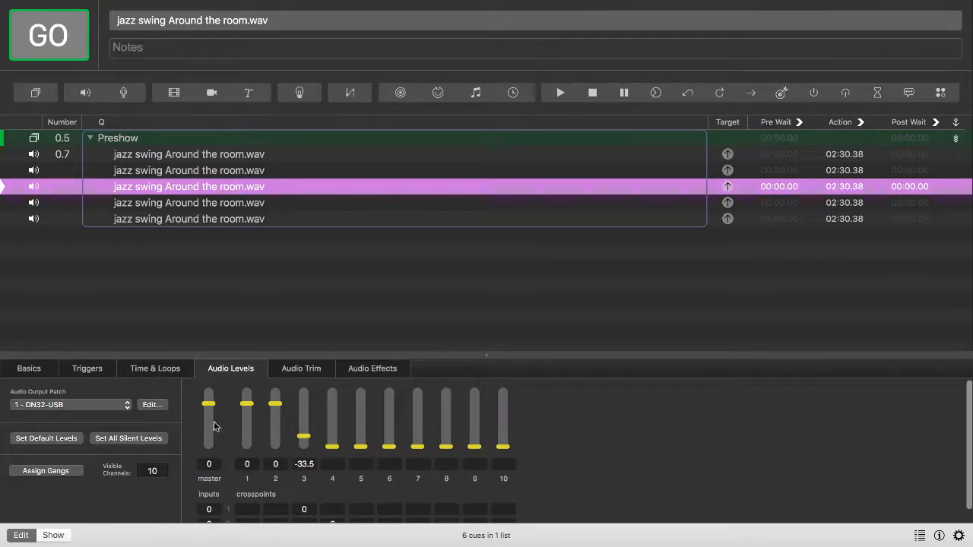
left_click_drag(247, 405, 251, 477)
left_click_drag(273, 409, 276, 470)
Pull outputs 1, 2 and 5 to 10 of the fourth jazz swing cue down to silence
left_click(196, 205)
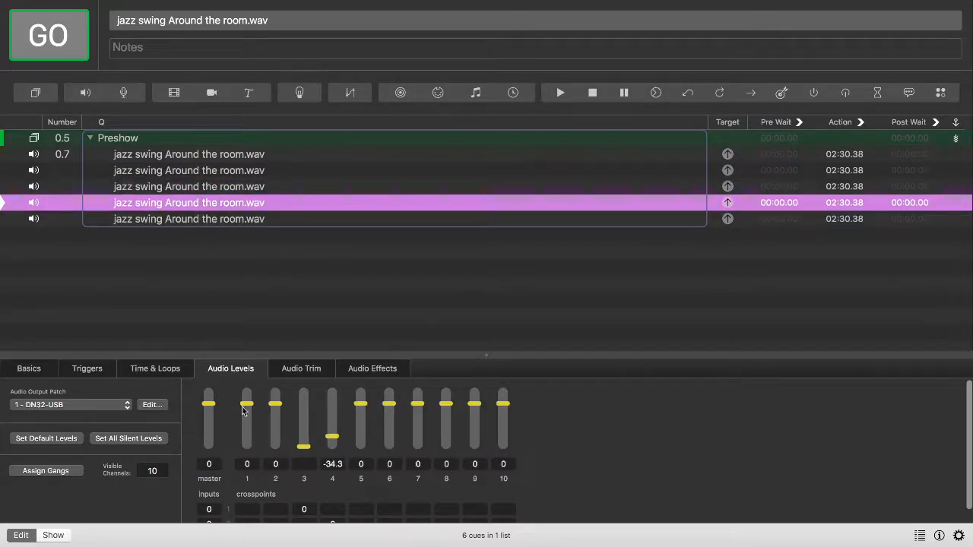
left_click_drag(248, 405, 278, 456)
left_click_drag(360, 403, 362, 456)
left_click_drag(389, 404, 391, 456)
left_click_drag(418, 407, 418, 465)
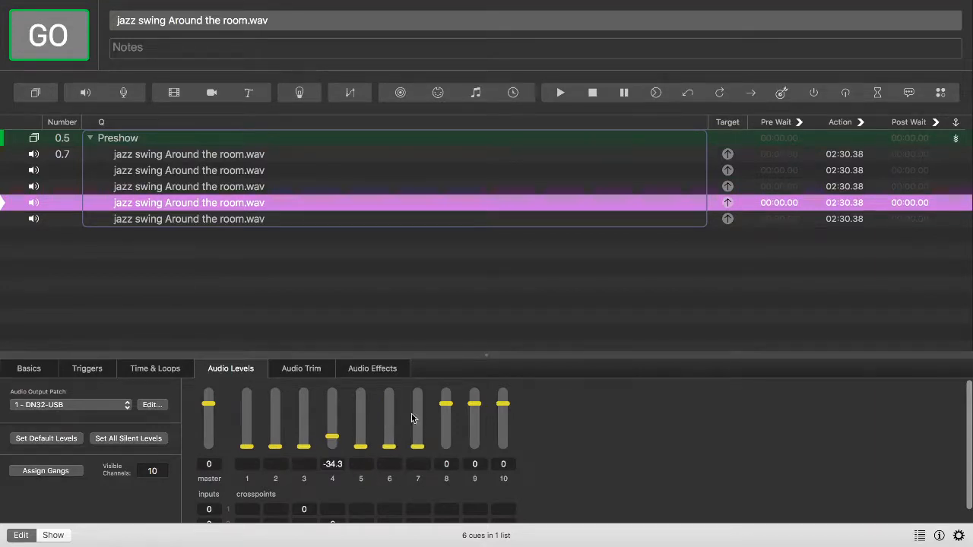
left_click_drag(448, 406, 449, 455)
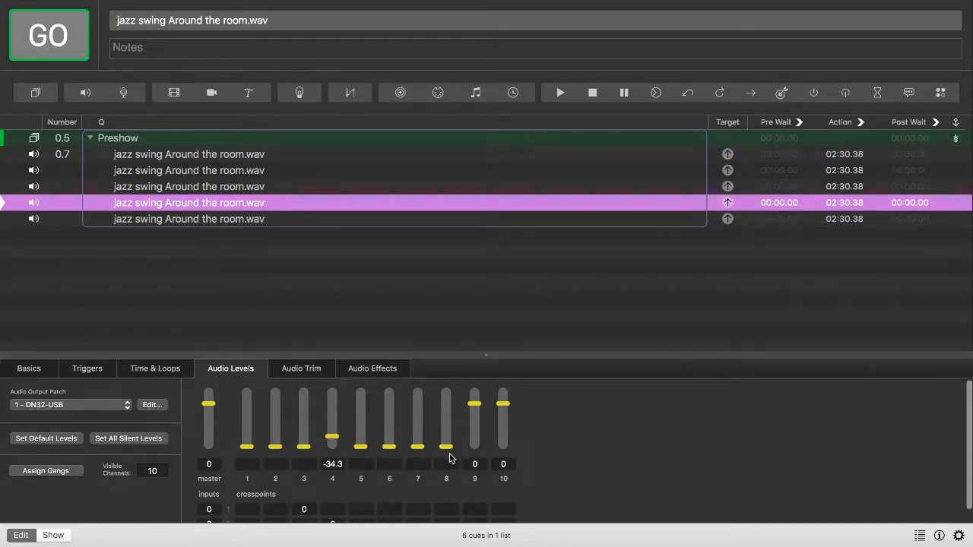
left_click_drag(474, 403, 471, 479)
left_click_drag(503, 403, 502, 490)
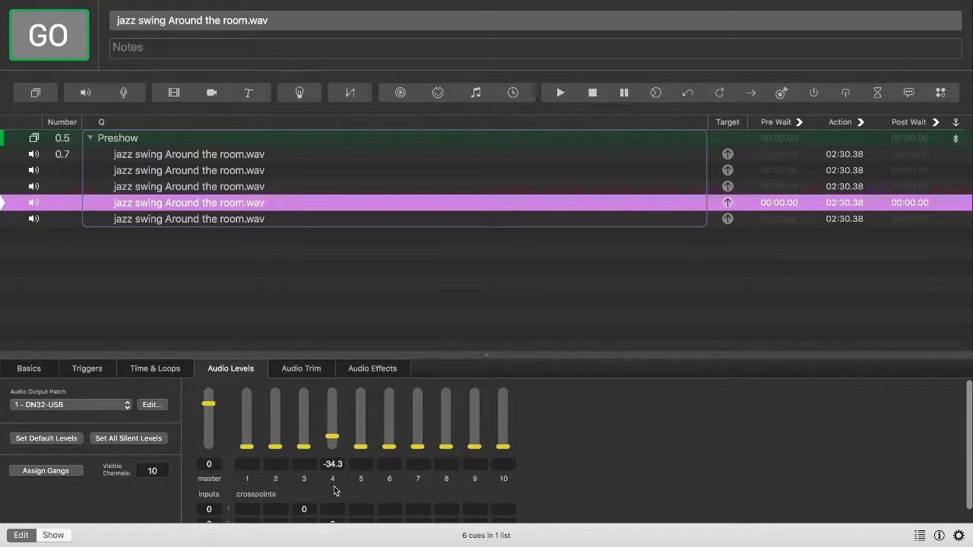
Pull outputs 4 and 6 to 10 of the fifth jazz swing cue down to silence
left_click(252, 222)
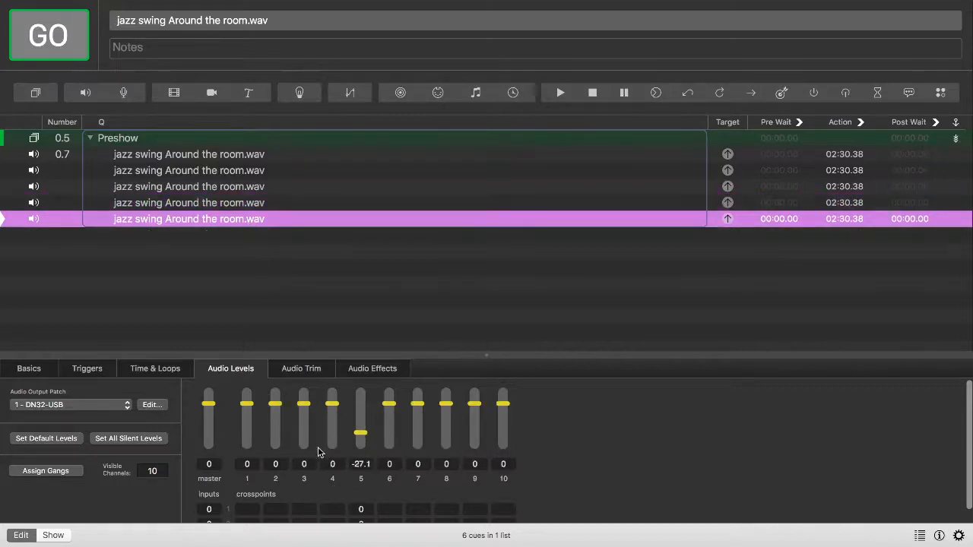
left_click_drag(418, 404, 416, 462)
scroll(967, 411, "down", 1)
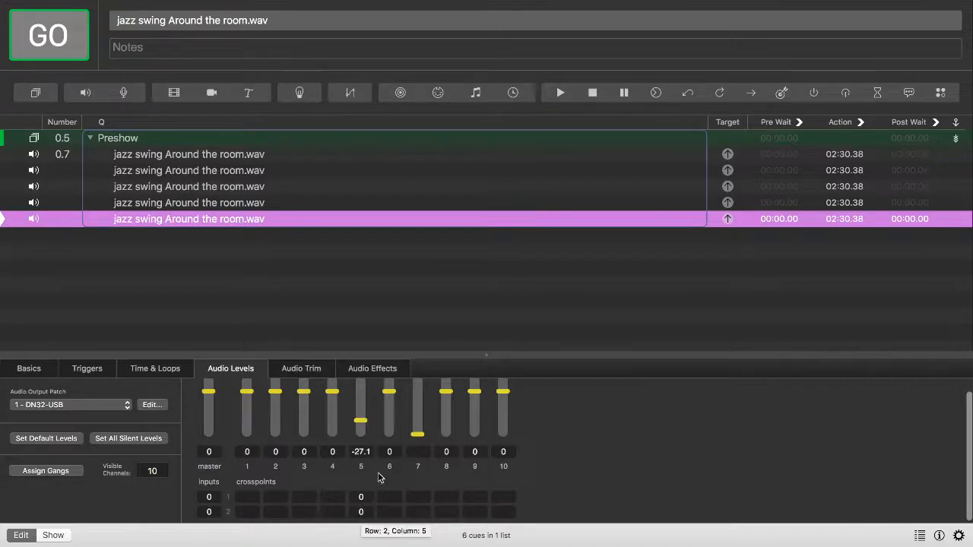
left_click_drag(508, 392, 503, 434)
left_click_drag(474, 396, 474, 434)
left_click_drag(446, 392, 446, 434)
left_click_drag(387, 393, 388, 434)
left_click_drag(332, 395, 332, 434)
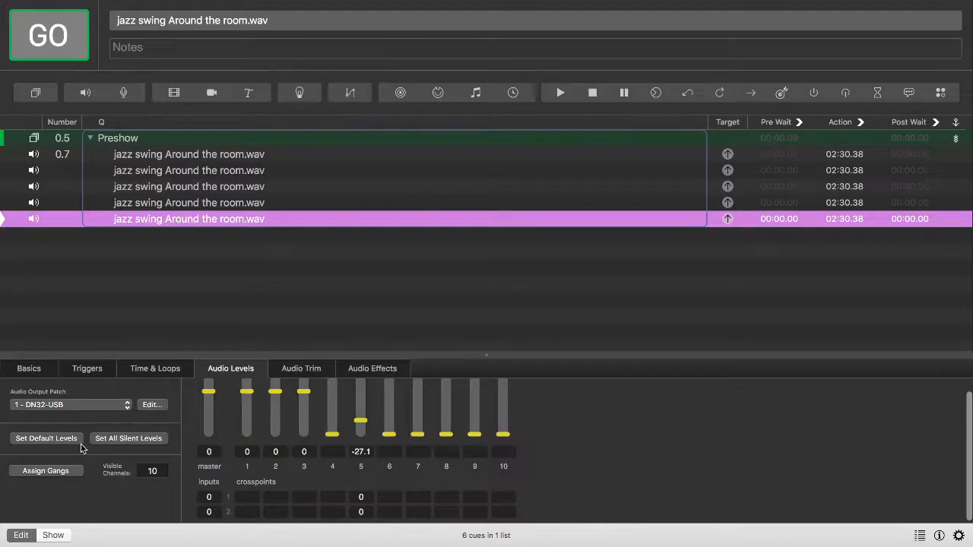
Set all levels of the fifth jazz swing cue to silent, then set its master level to 0
left_click(104, 439)
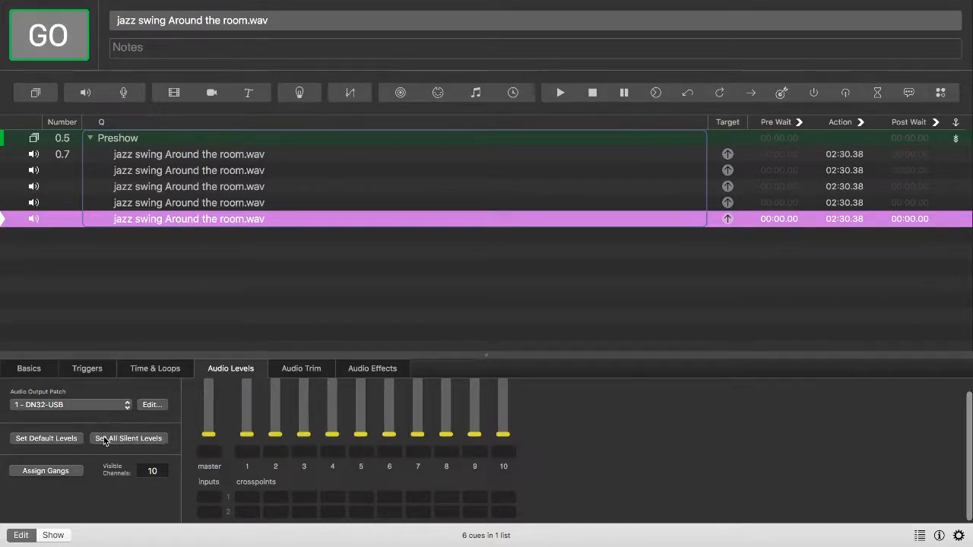
left_click(209, 451)
key("Return")
left_click(209, 452)
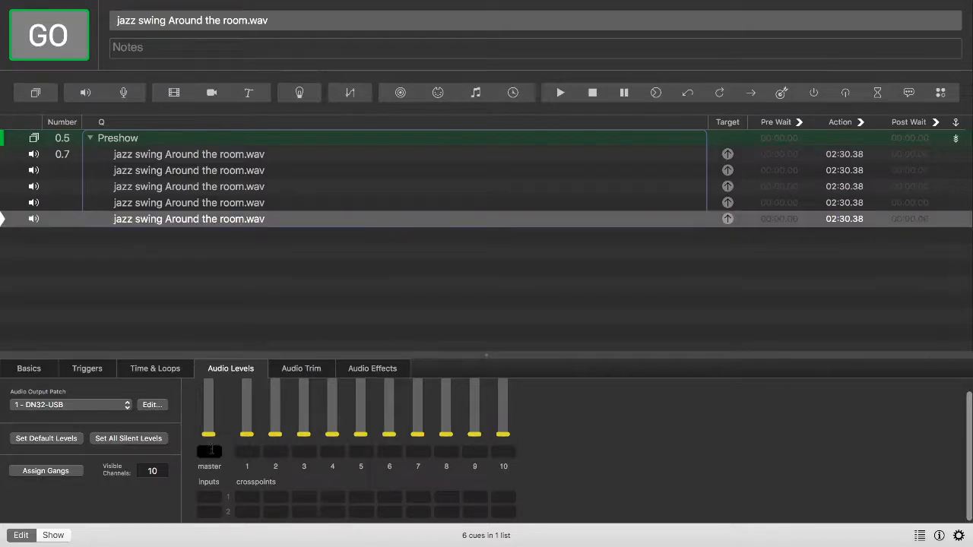
key("Return")
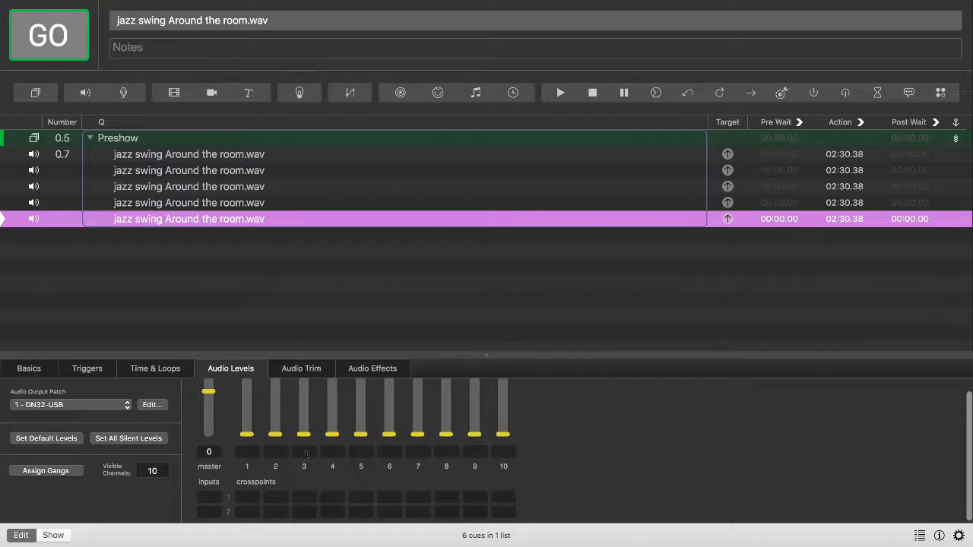
Set the crosspoints from inputs 1 and 2 to output 5 of the fifth cue to 0
left_click(303, 452)
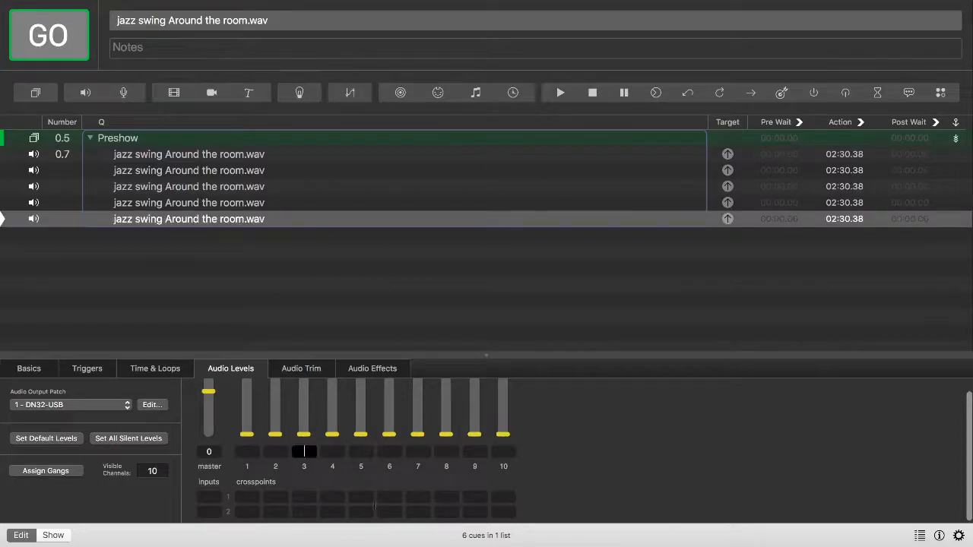
left_click(364, 496)
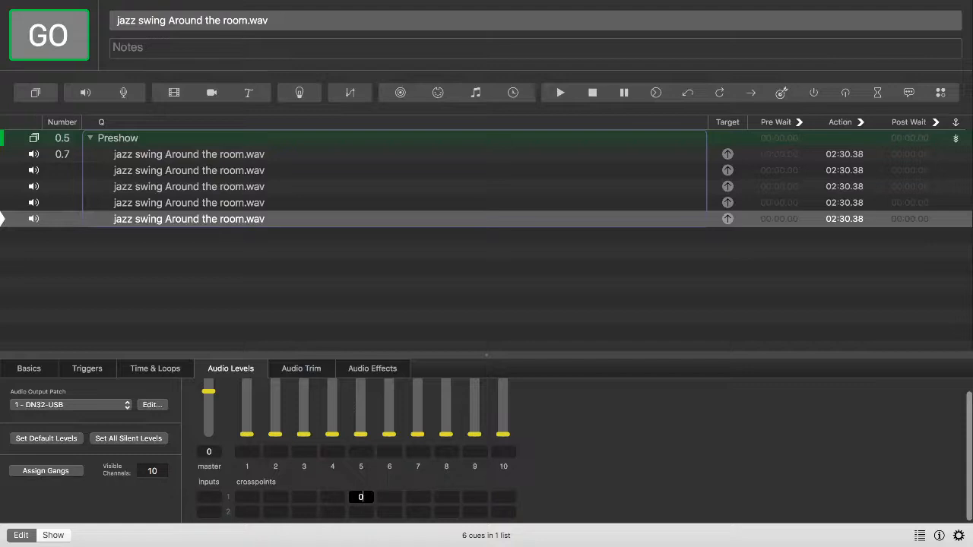
left_click(362, 511)
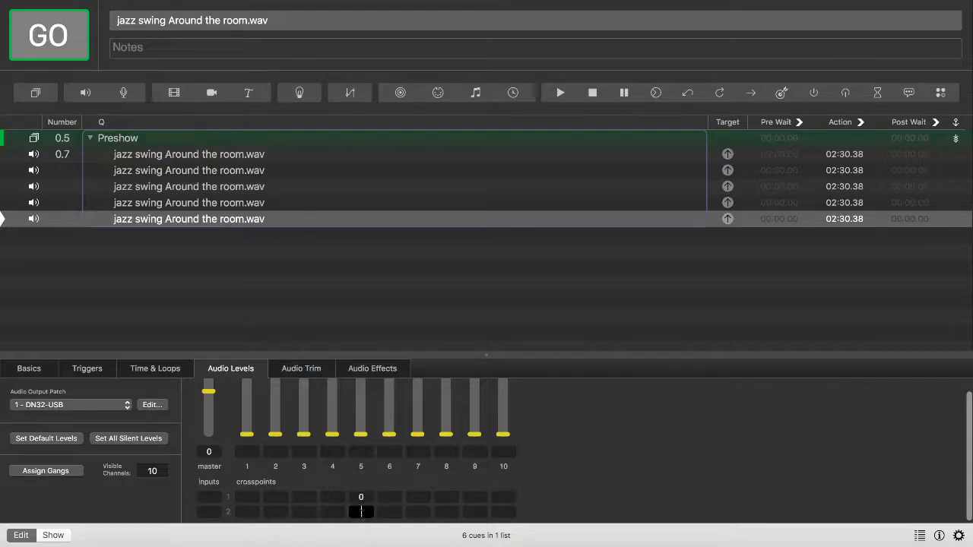
type("0")
key("Return")
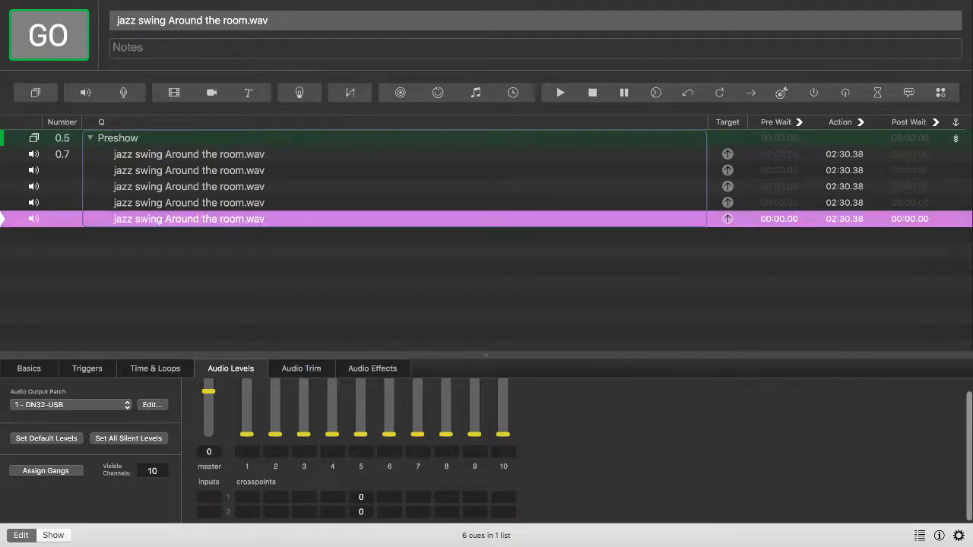
Set the output 5 level of the fifth jazz swing cue to -35
left_click(361, 451)
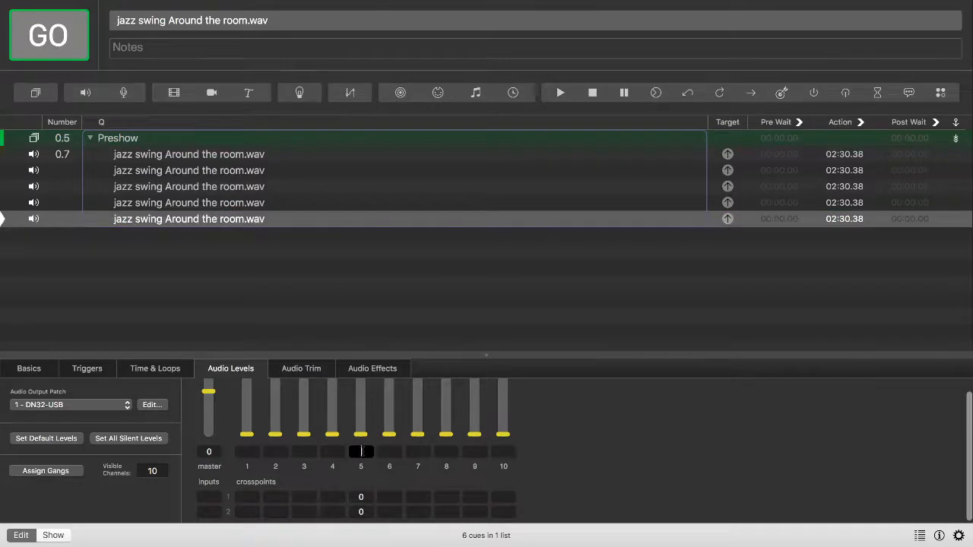
key("Return")
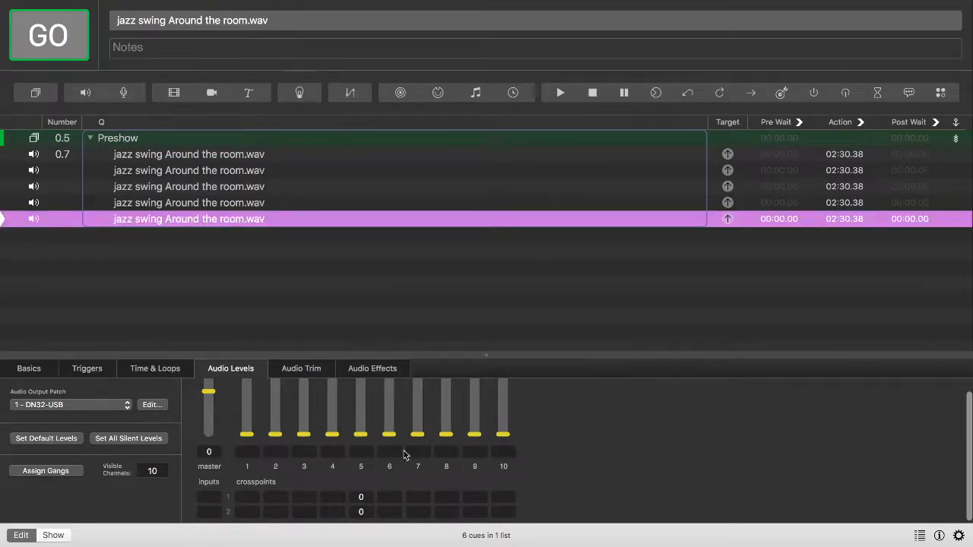
left_click(370, 452)
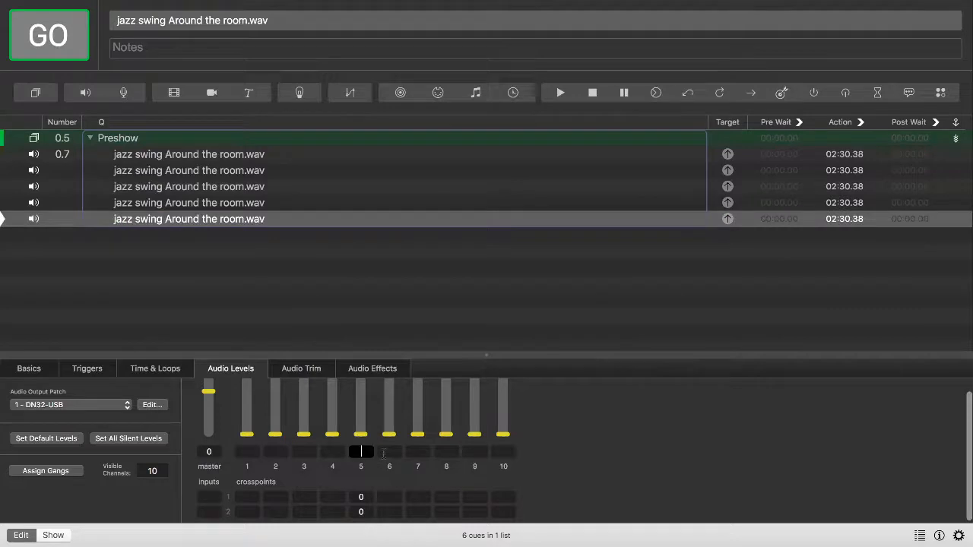
key("Return")
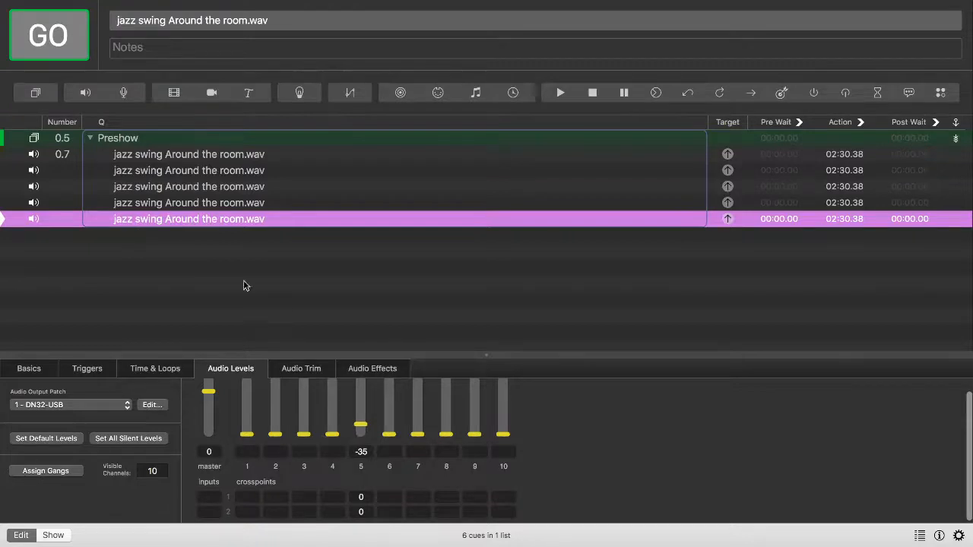
Review the output levels and crosspoints of the fourth, first, third and second jazz swing cues, ending on cue 0.7
left_click(214, 205)
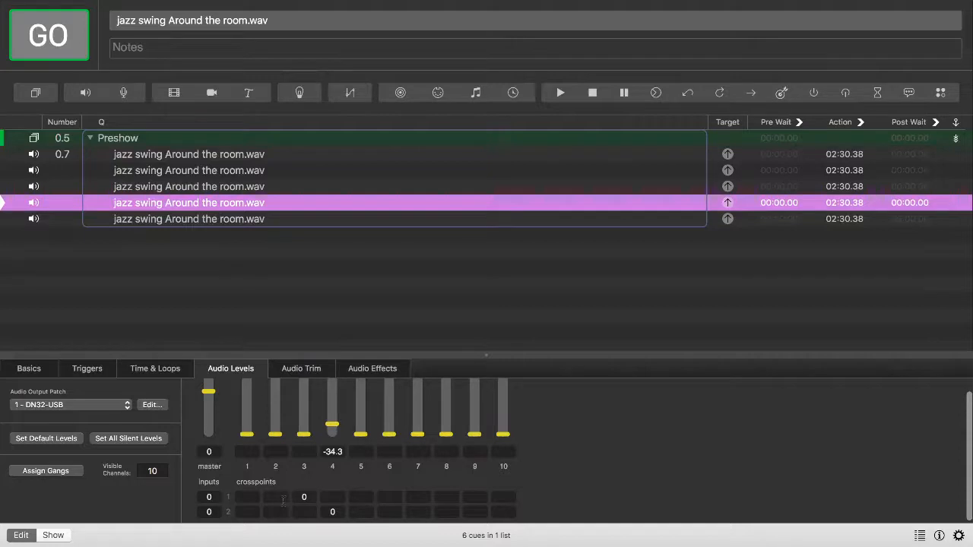
left_click(196, 141)
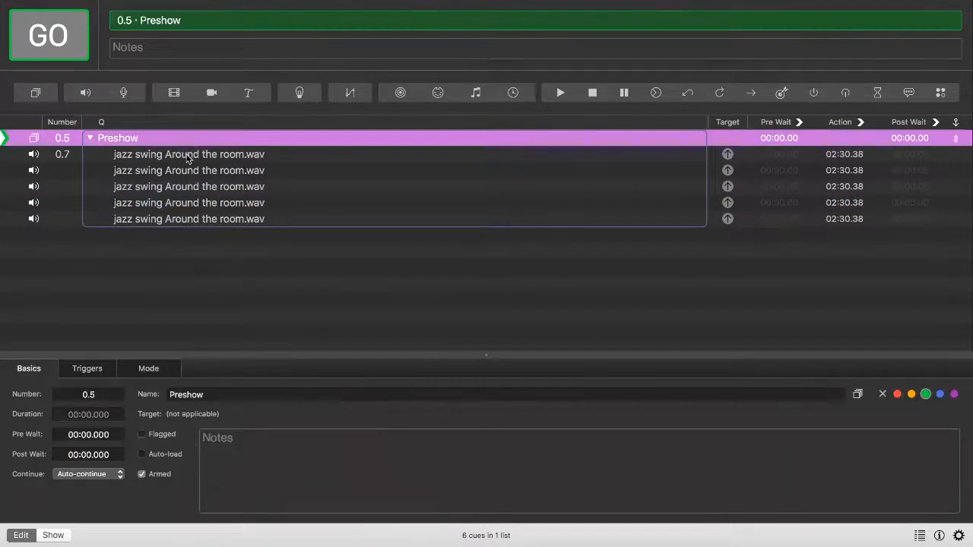
left_click(187, 156)
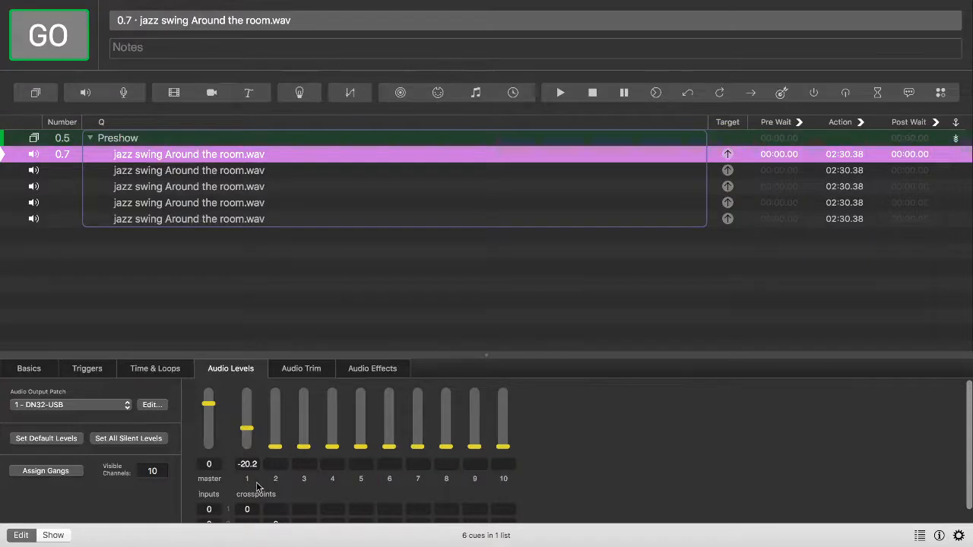
scroll(251, 490, "down", 1)
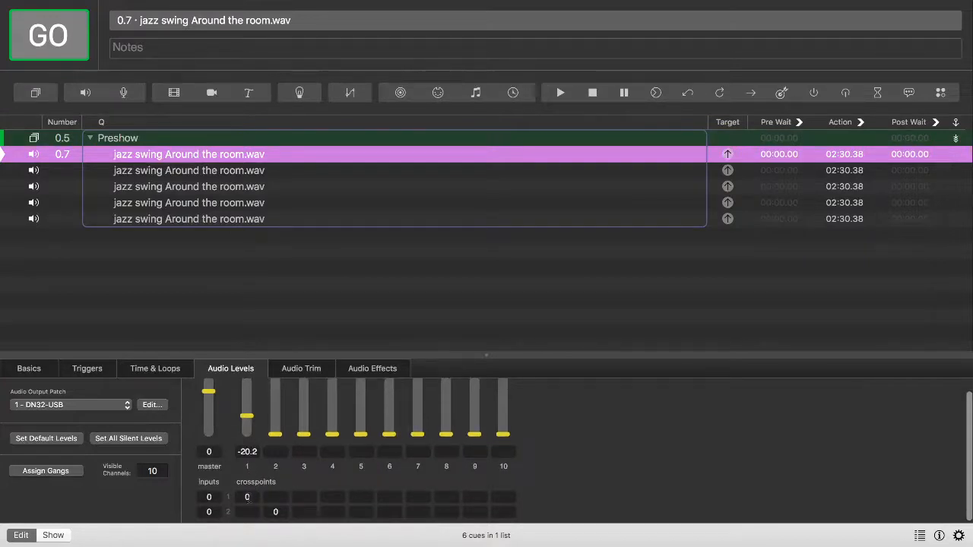
left_click(275, 511)
left_click(197, 187)
left_click(203, 171)
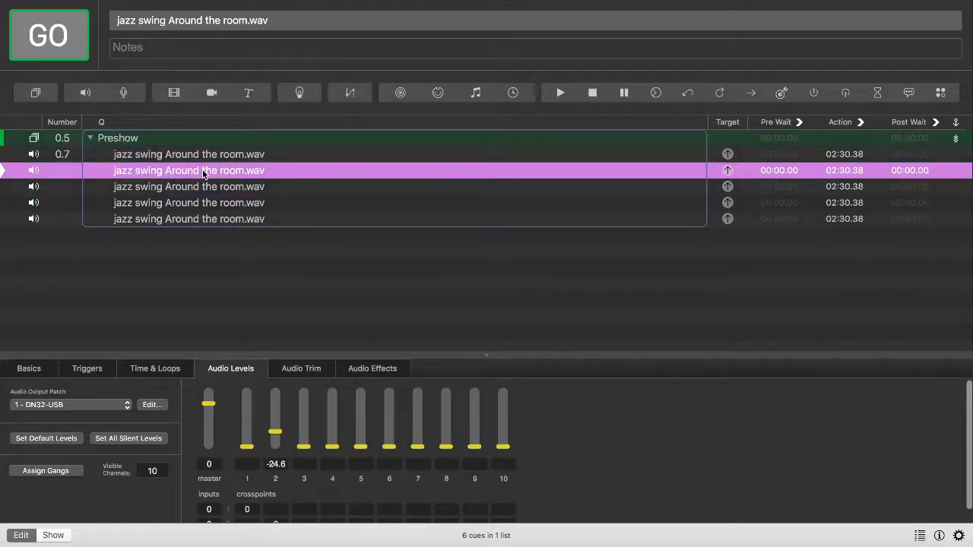
key("Up")
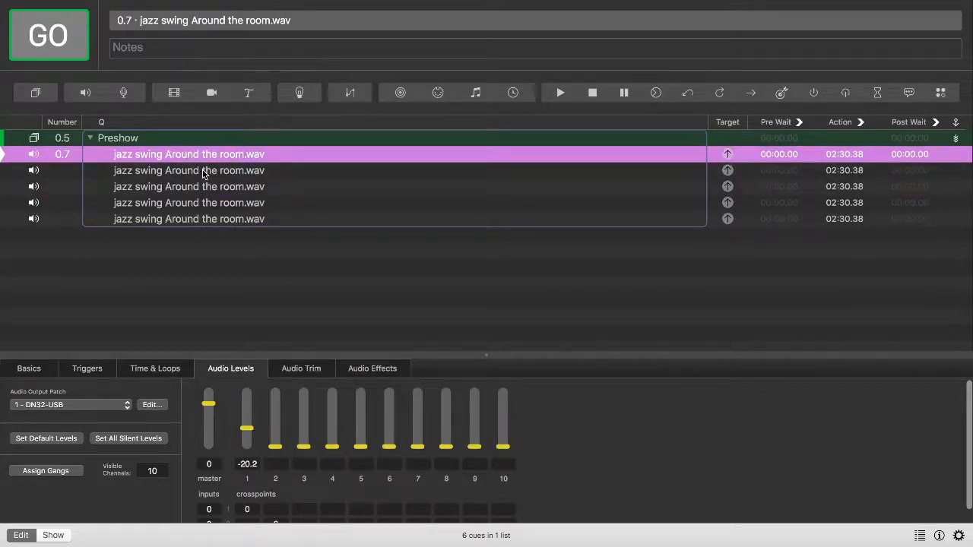
key("Down")
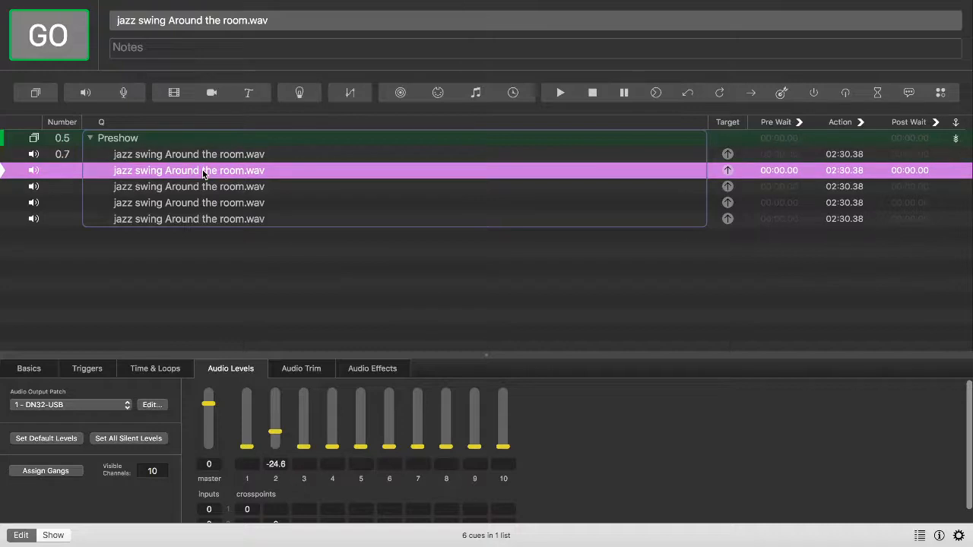
key("Up")
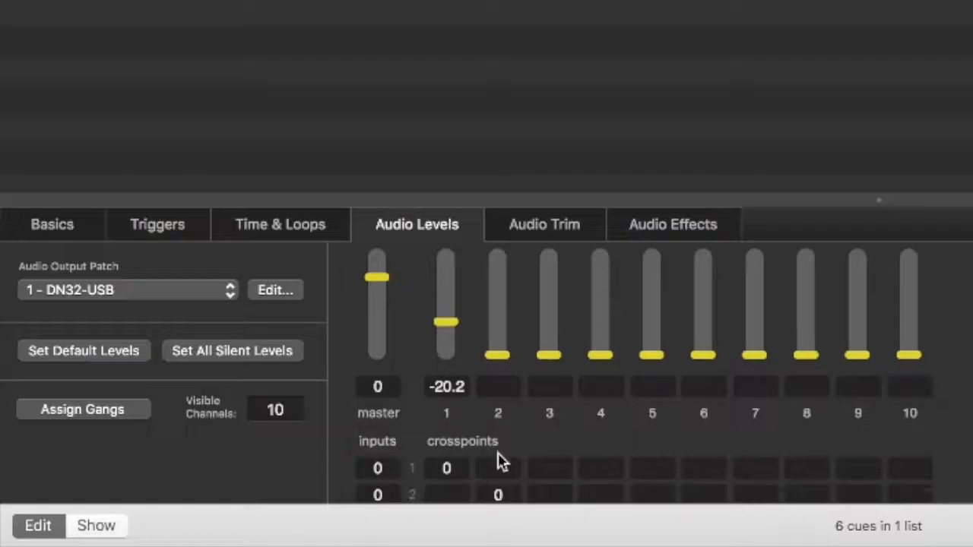
Clear the crosspoint from input 1 to output 1 of cue 0.7, and restore it to 0
scroll(497, 462, "down", 1)
left_click(462, 458)
key("BackSpace")
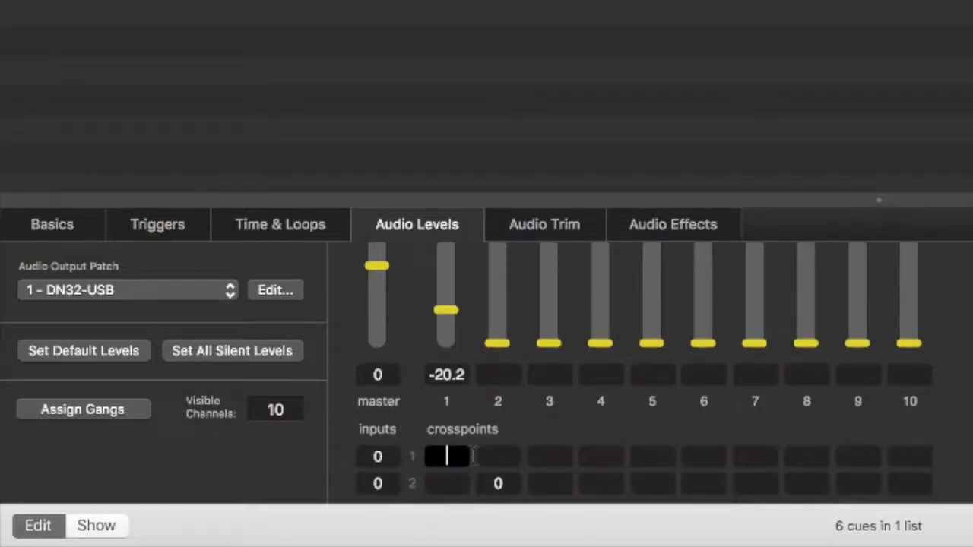
type("0")
key("Return")
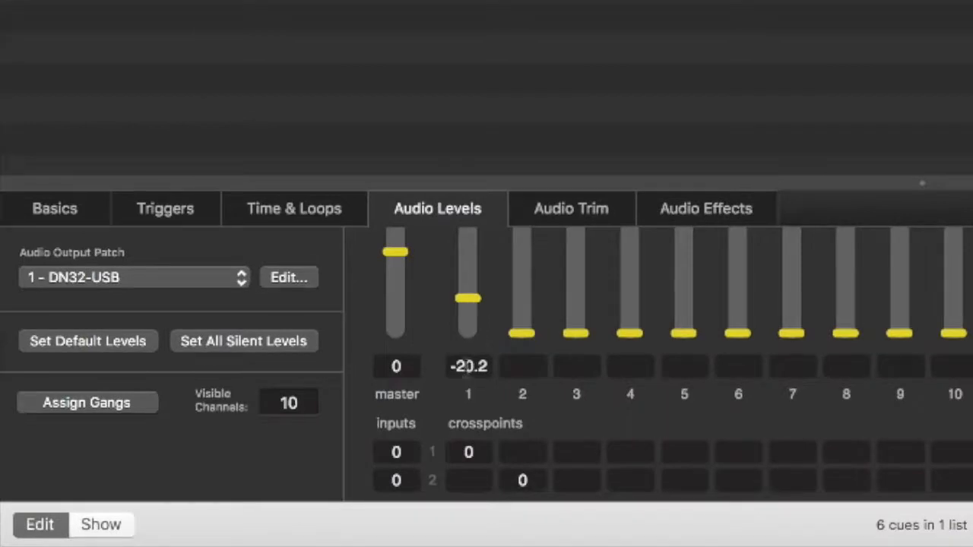
Clear the crosspoint from input 2 to output 2 of cue 0.7, and restore it to 0
double_click(536, 480)
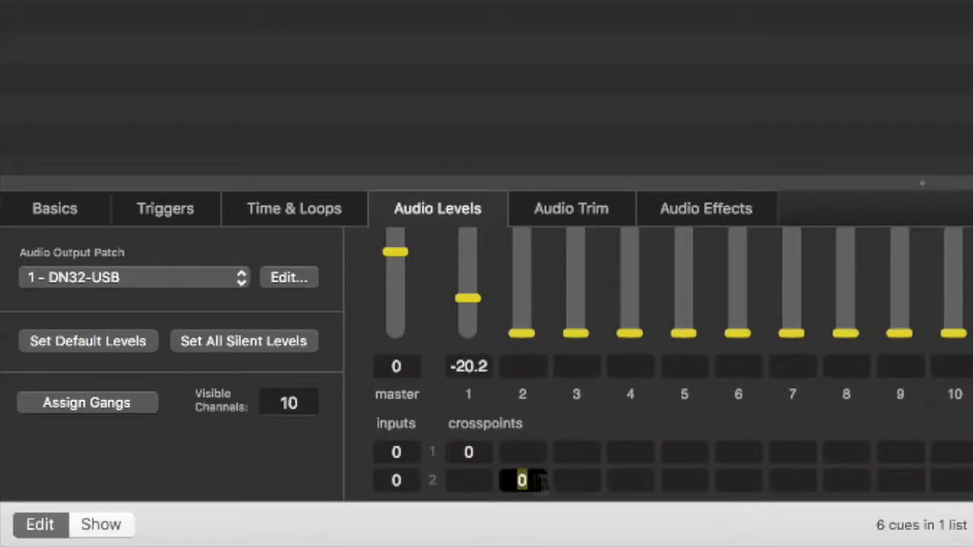
key("BackSpace")
key("Return")
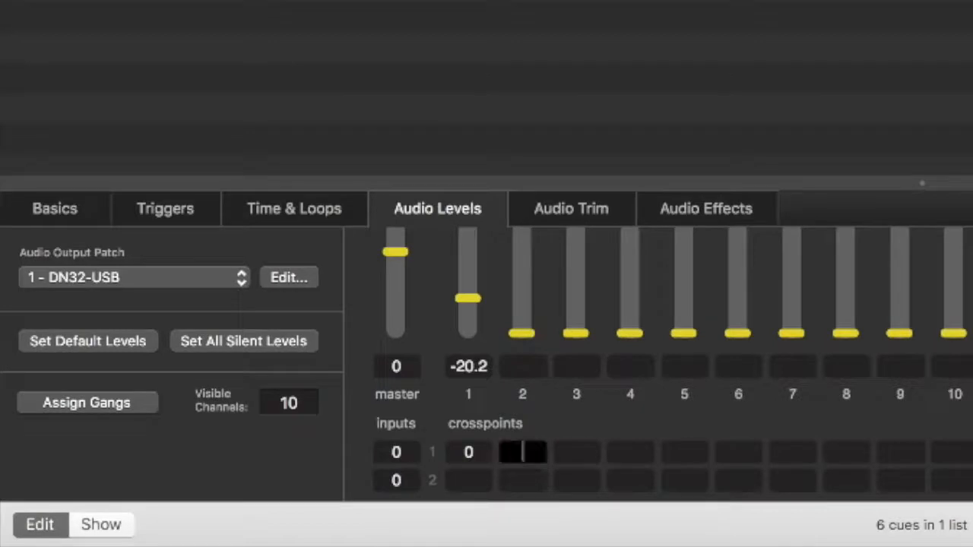
double_click(532, 482)
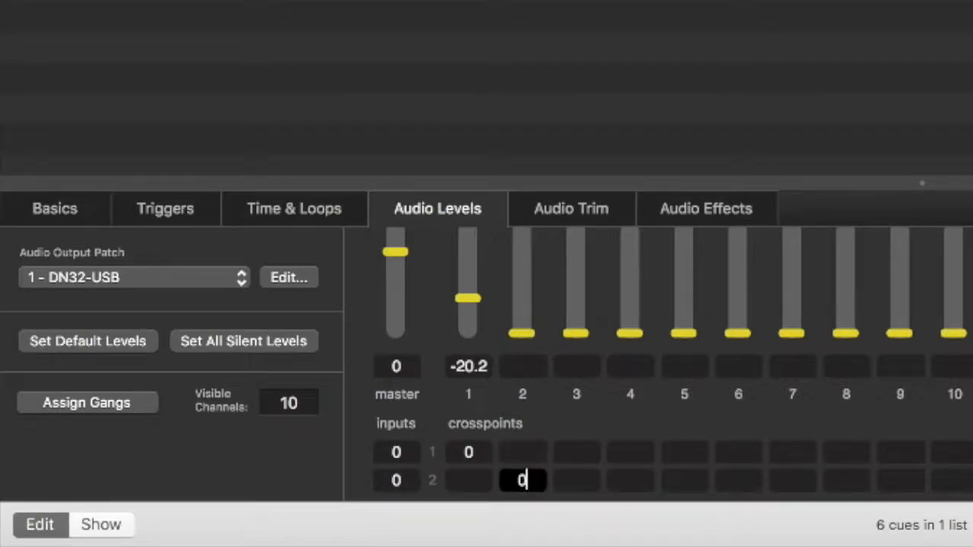
type("0")
key("Return")
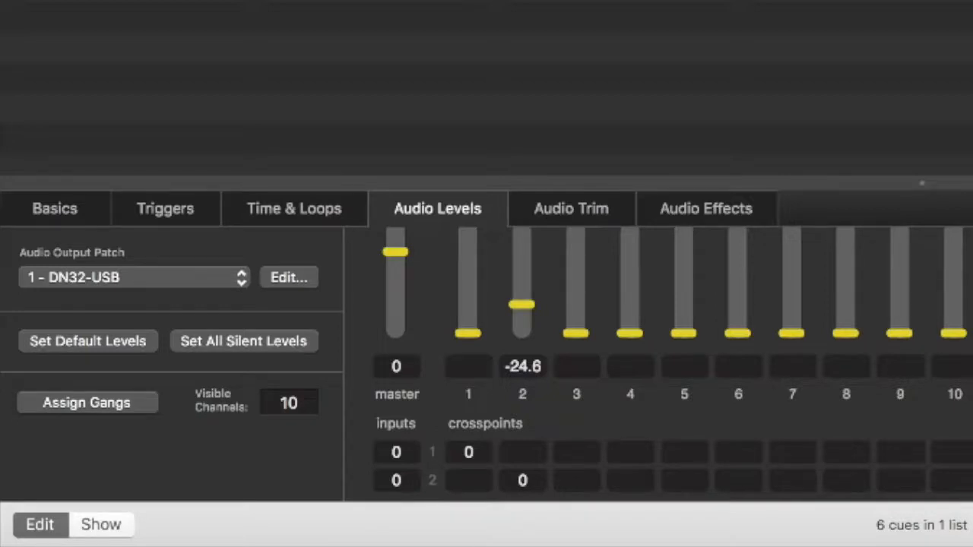
Review the output levels and crosspoints of the second and third jazz swing cues
key("Down")
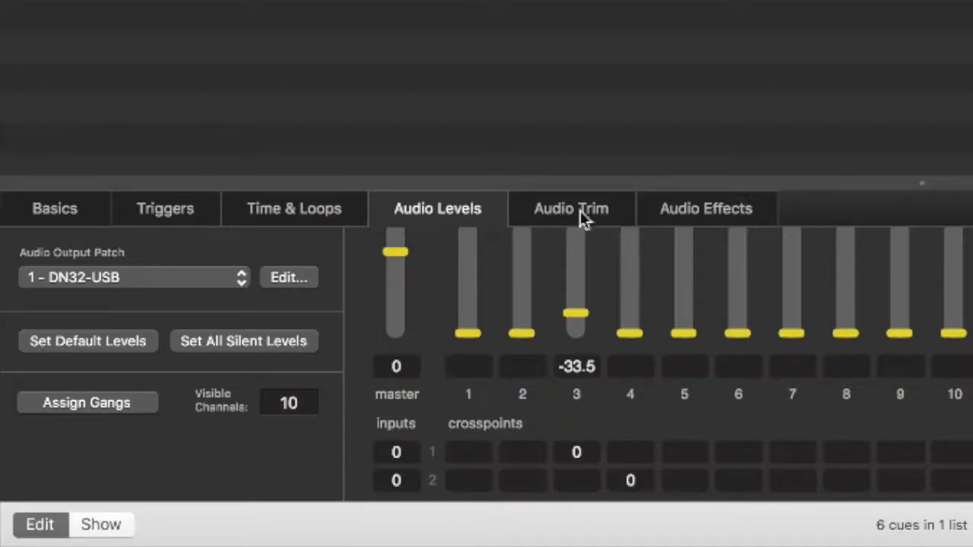
left_click(596, 455)
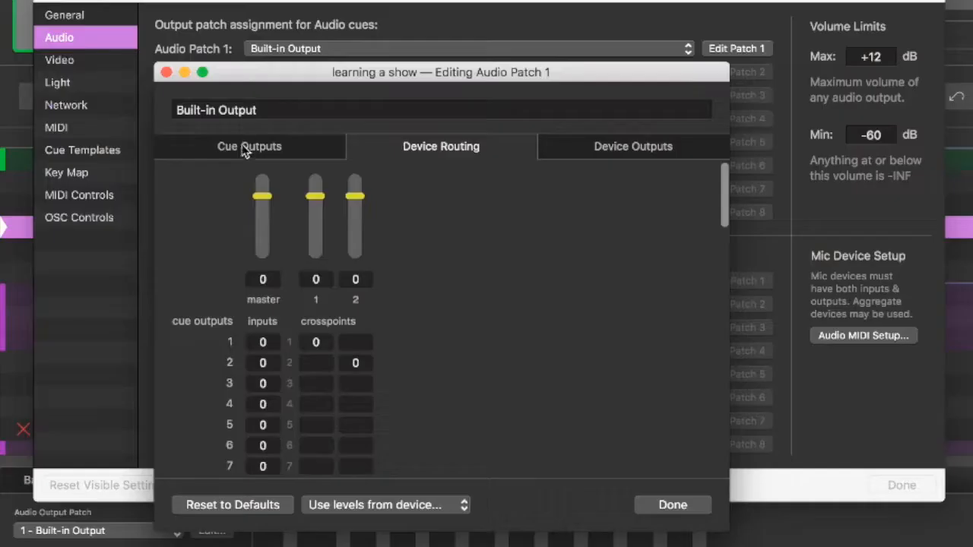
In the Built-in Output audio patch, name cue output 1 Main L and cue output 2 Main R
left_click(247, 145)
key("BackSpace")
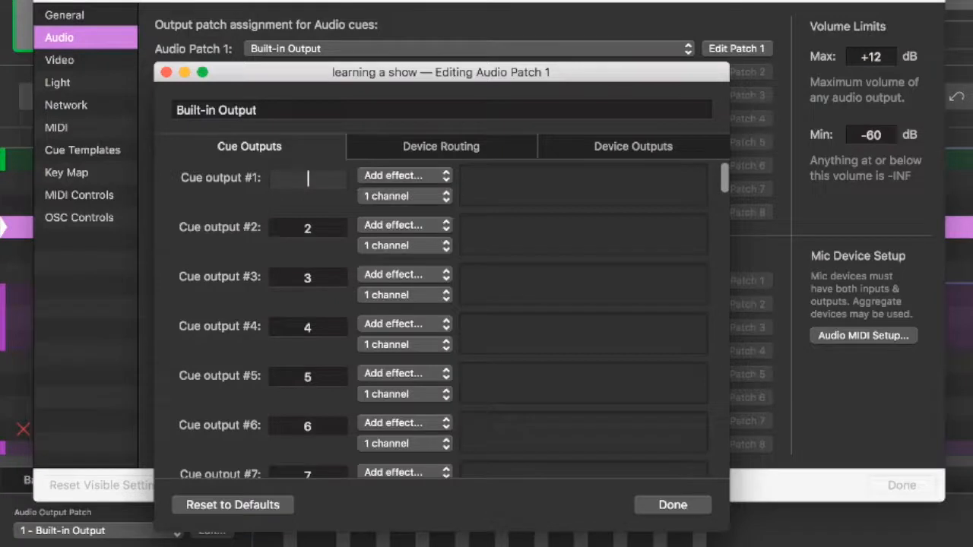
type("Main L")
key("Tab")
key("BackSpace")
type("Ma")
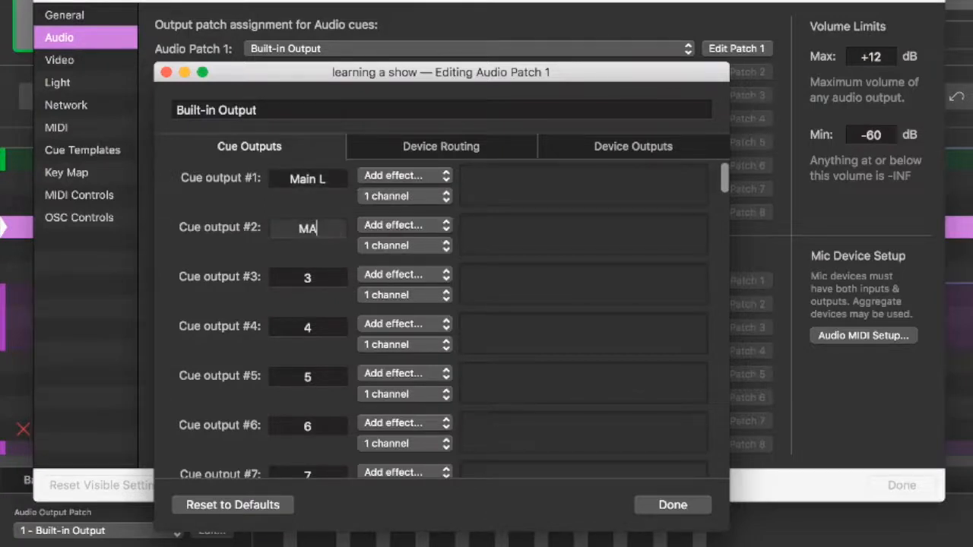
type("in R")
key("Tab")
Name cue output 3 Spot 1, cue output 4 Spot 2 and cue output 5 SUB
key("BackSpace")
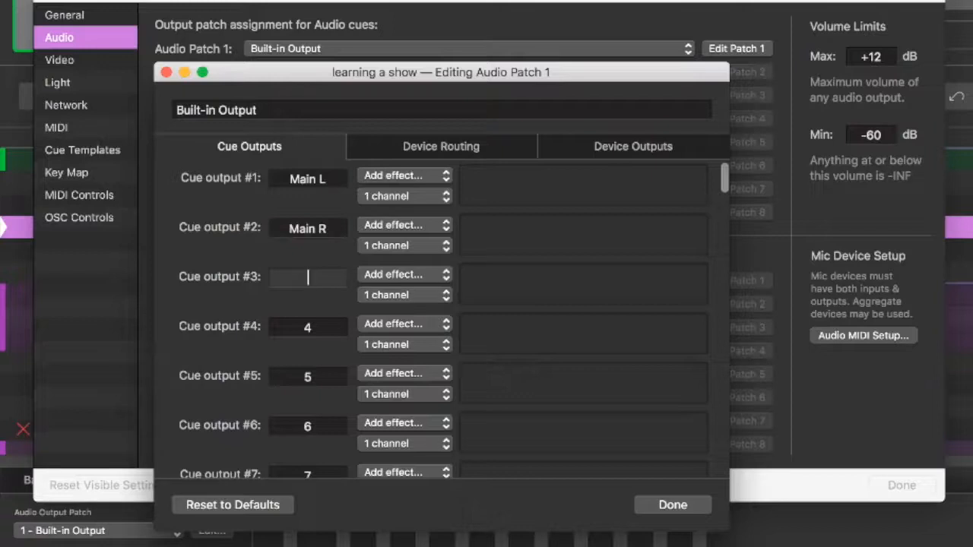
type("Spot 1")
key("Tab")
key("BackSpace")
type("Spo")
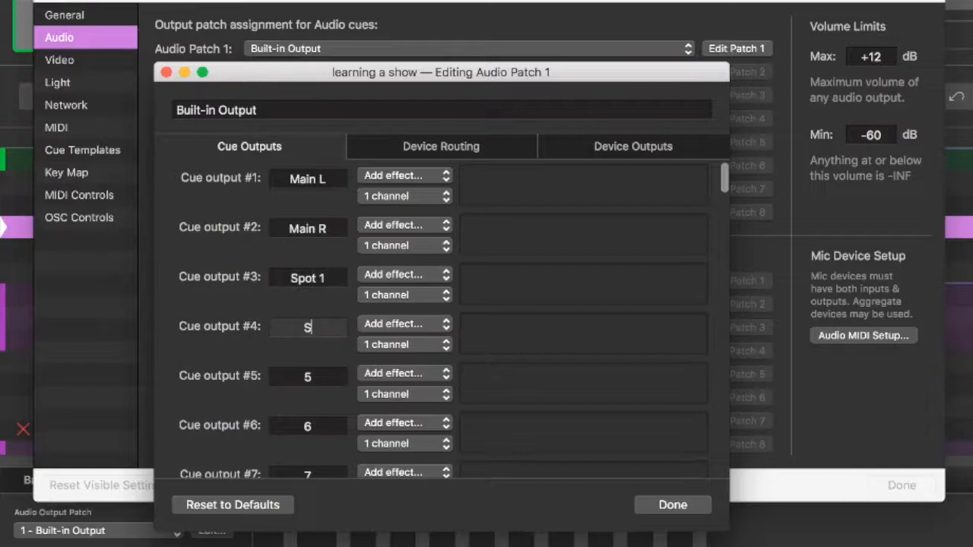
type("t 2")
key("Tab")
key("BackSpace")
type("SUB")
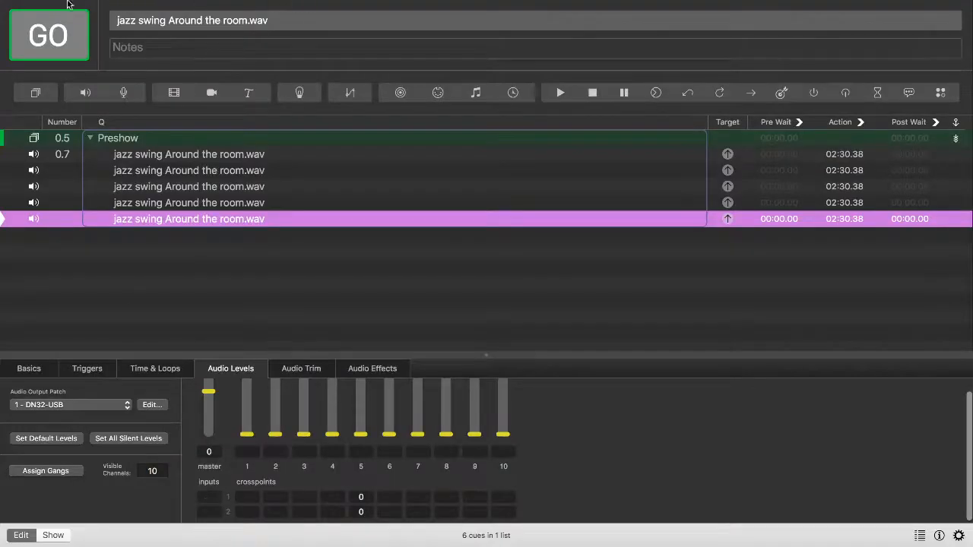
Take the cue list window out of full screen and move it aside to uncover the desktop audio files
mouse_move(43, 1)
left_click(37, 22)
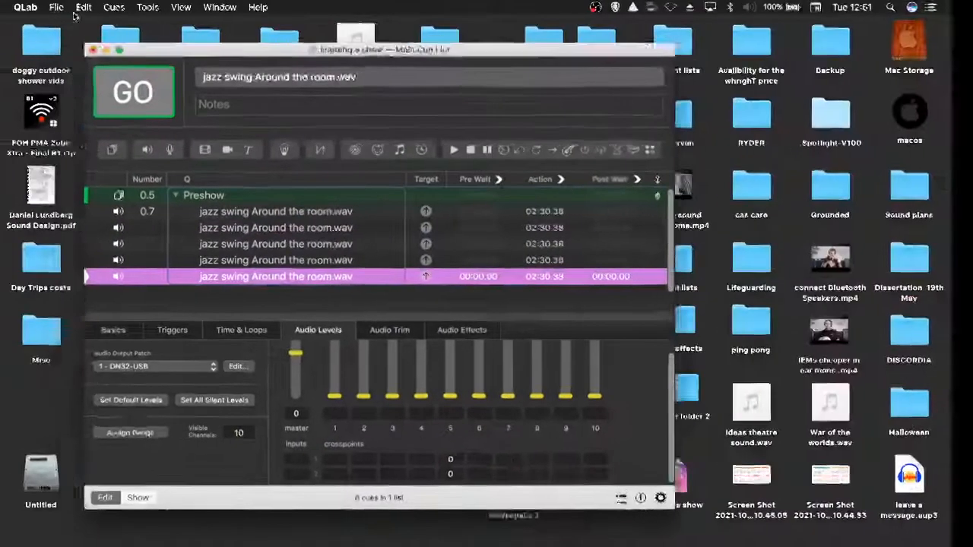
left_click_drag(156, 49, 73, 9)
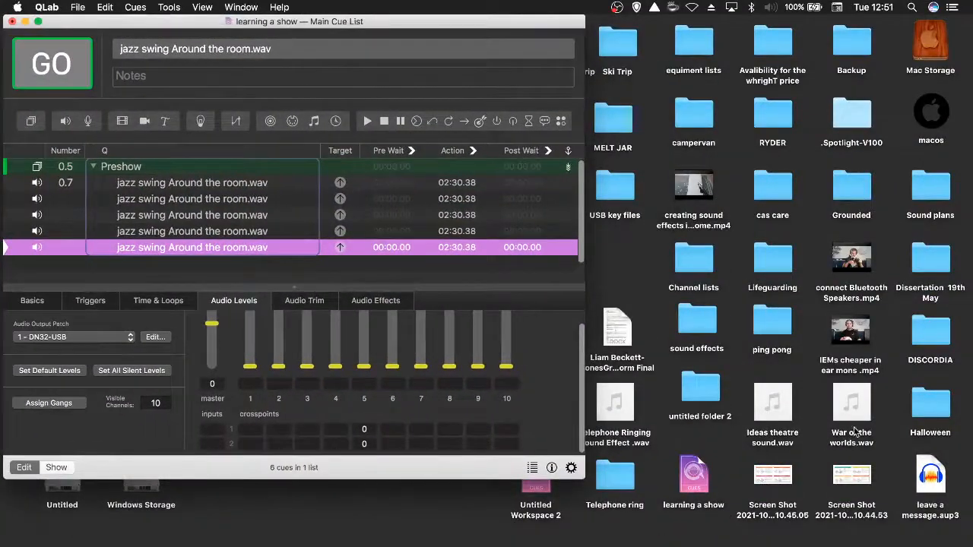
Add War of the worlds.wav from the desktop as a cue below the Preshow group, and set its input 1 to output 2 crosspoint to 0
left_click_drag(854, 435, 251, 254)
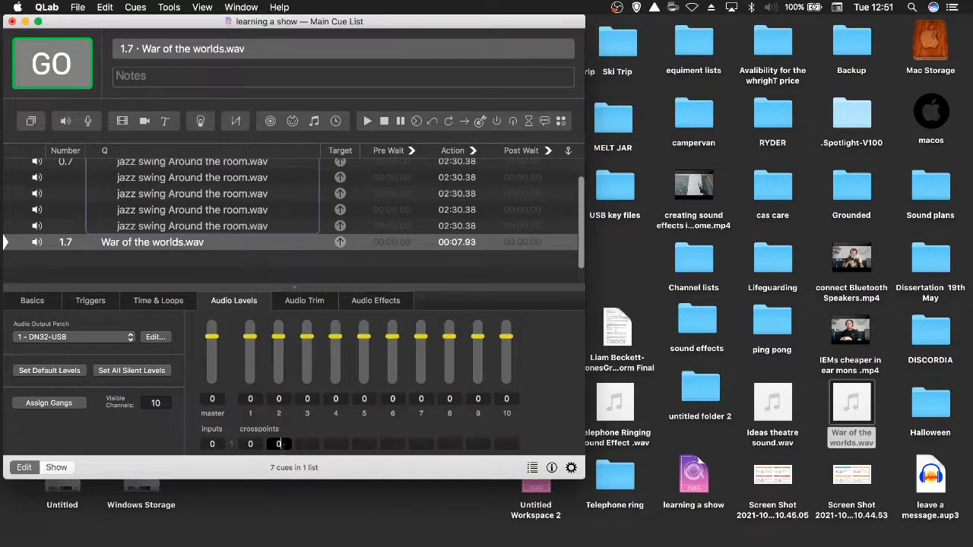
key("Return")
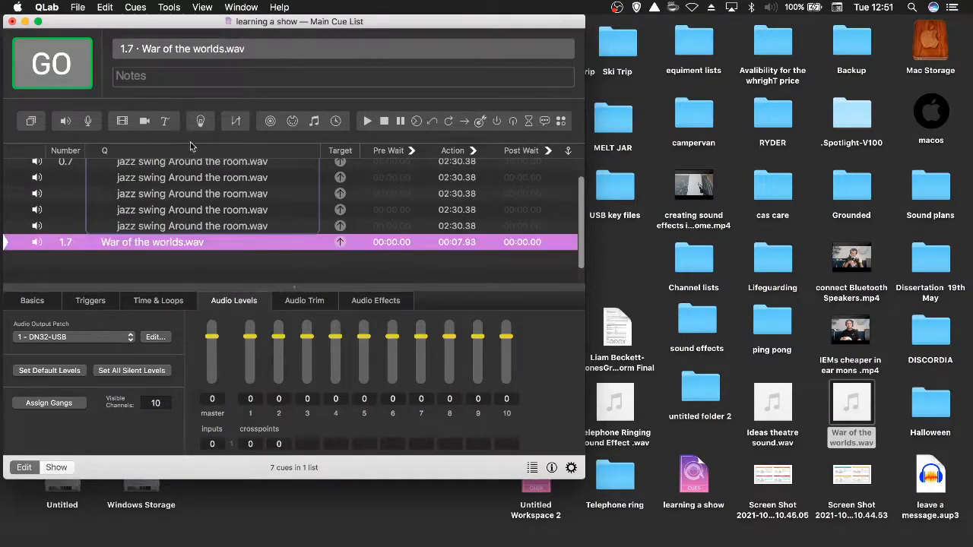
Select jazz swing cue 0.7 in the Preshow group to show its audio levels
scroll(582, 224, "up", 1)
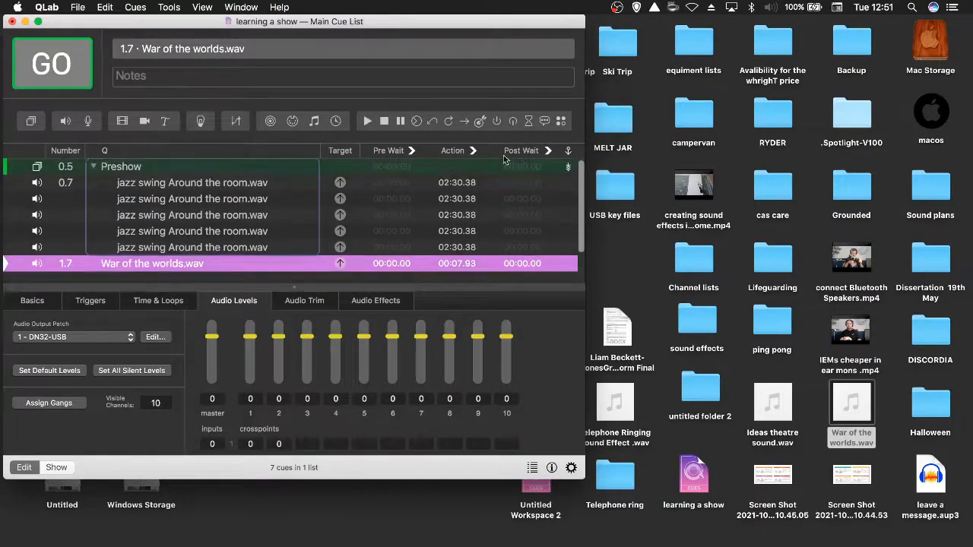
left_click(187, 182)
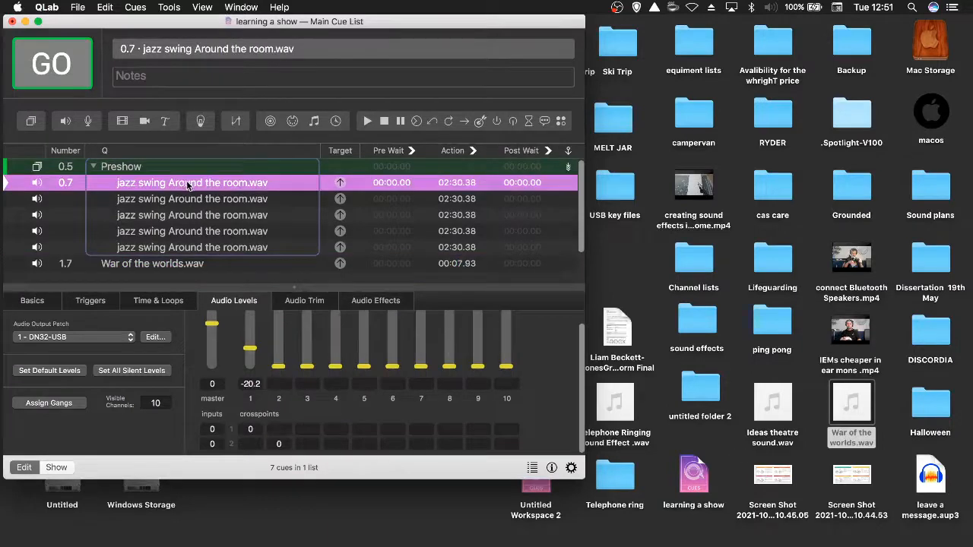